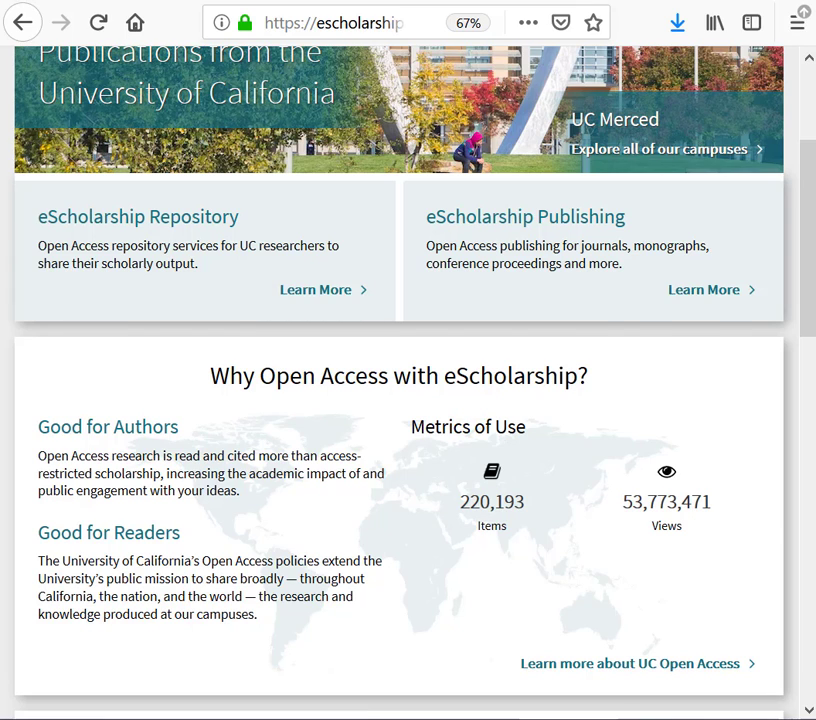
Bring up the Notepad file and review the poster's prepared metadata and citation
left_click_drag(812, 188, 440, 137)
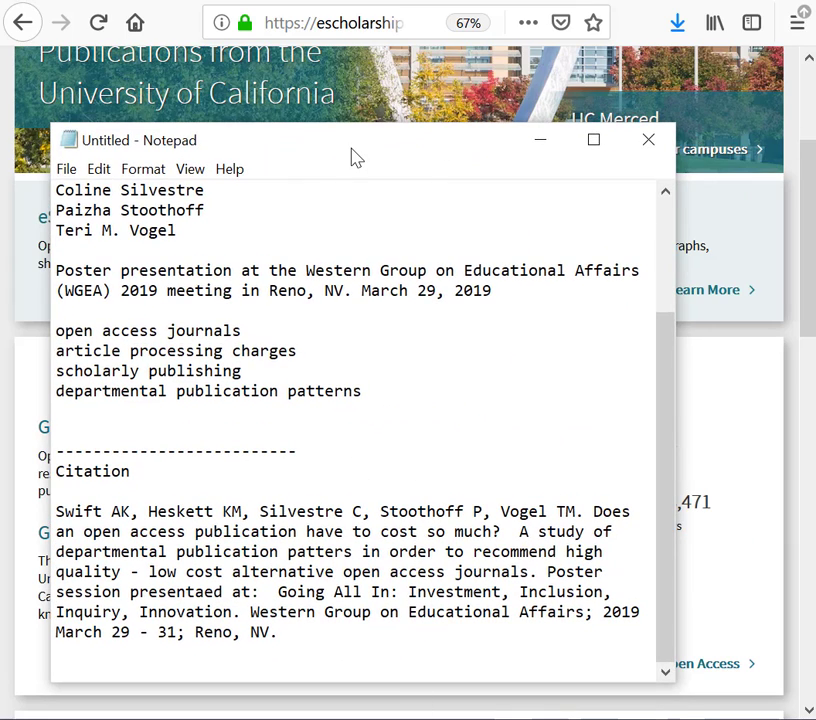
scroll(393, 222, "up", 3)
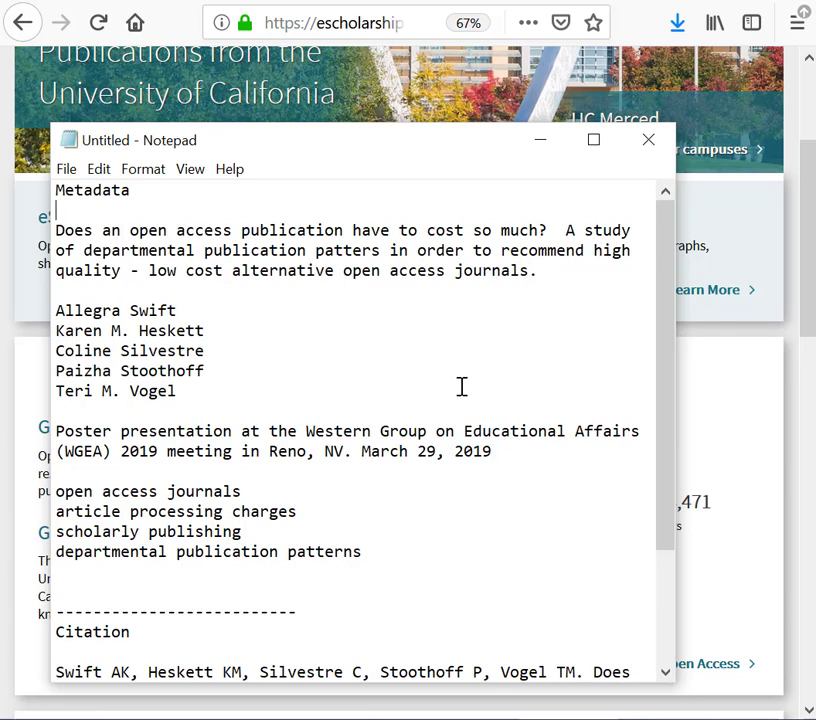
scroll(461, 385, "down", 3)
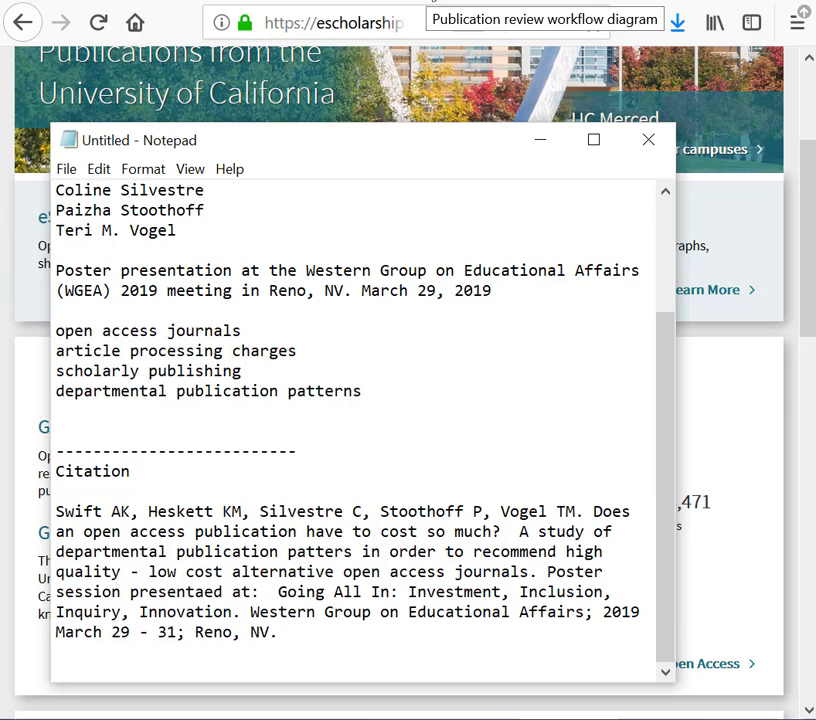
Open the figshare page for the Publication review workflow diagram, show its citation, and copy the DOI link
left_click(430, 1)
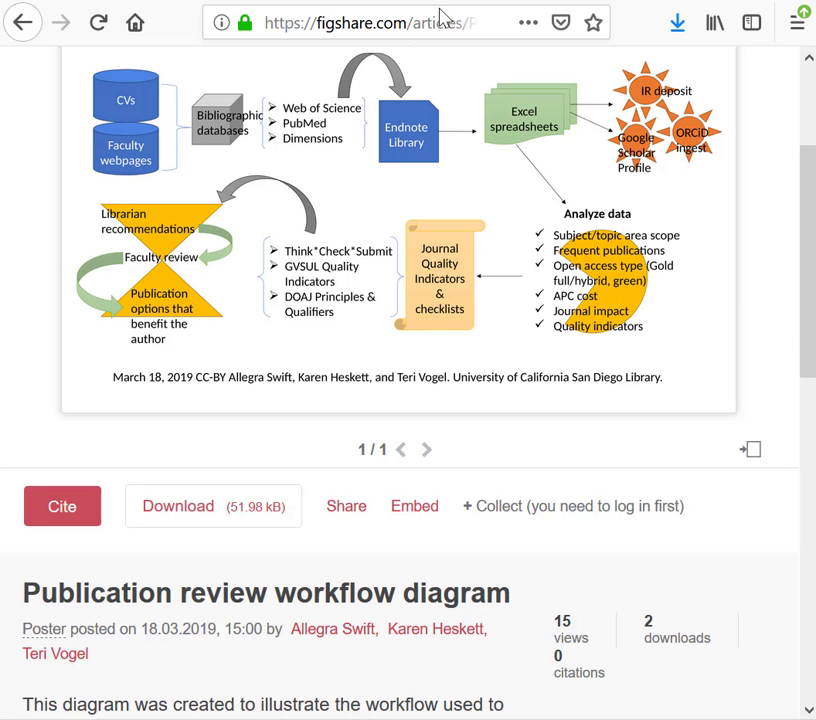
scroll(636, 418, "up", 2)
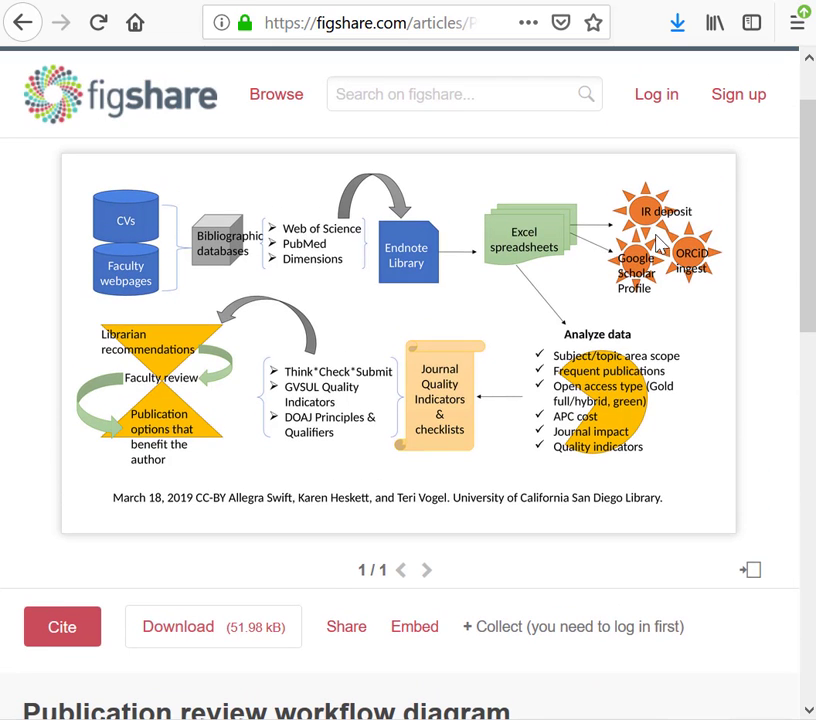
left_click(66, 632)
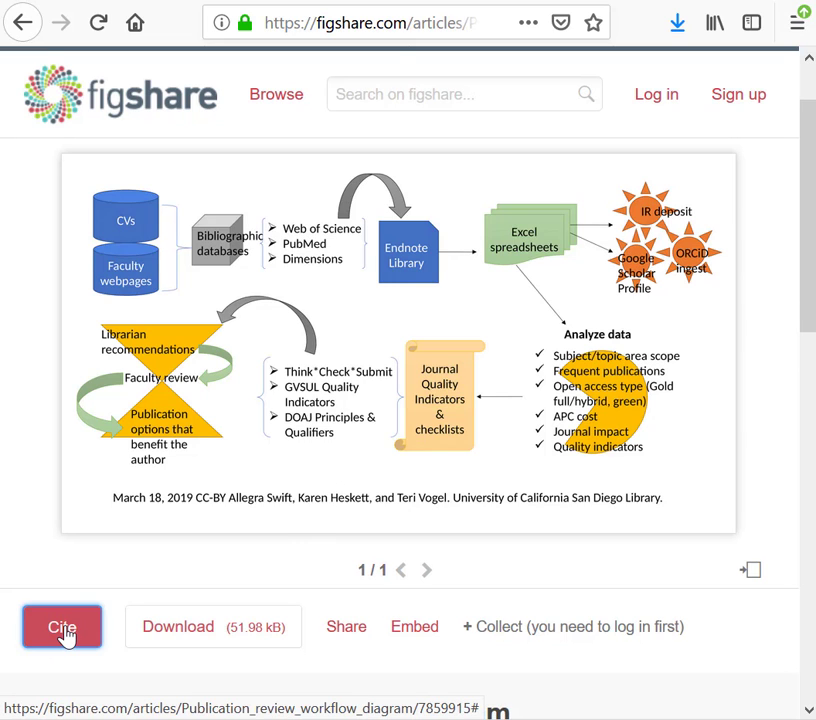
scroll(236, 654, "down", 3)
scroll(236, 654, "down", 2)
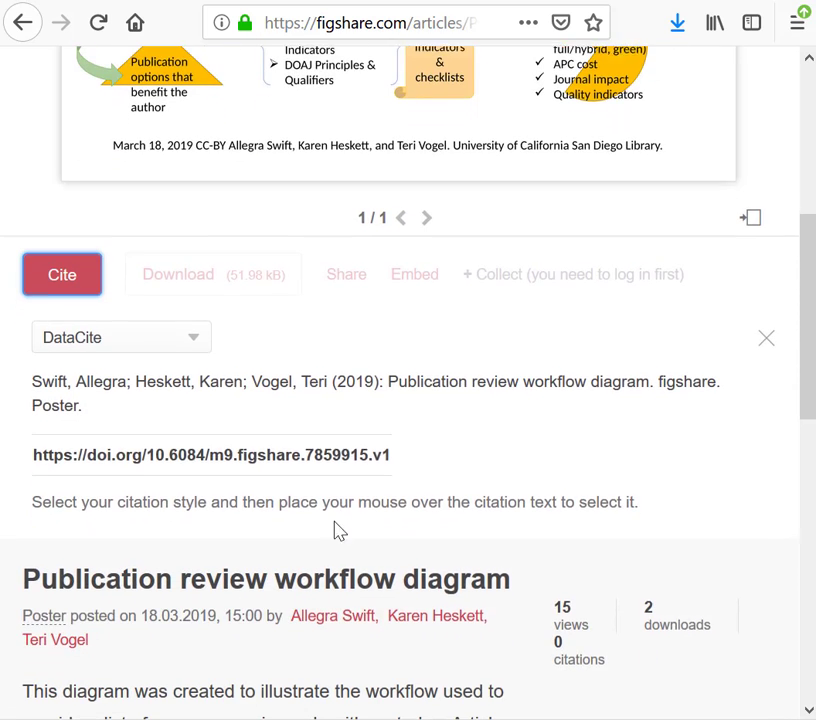
mouse_move(384, 453)
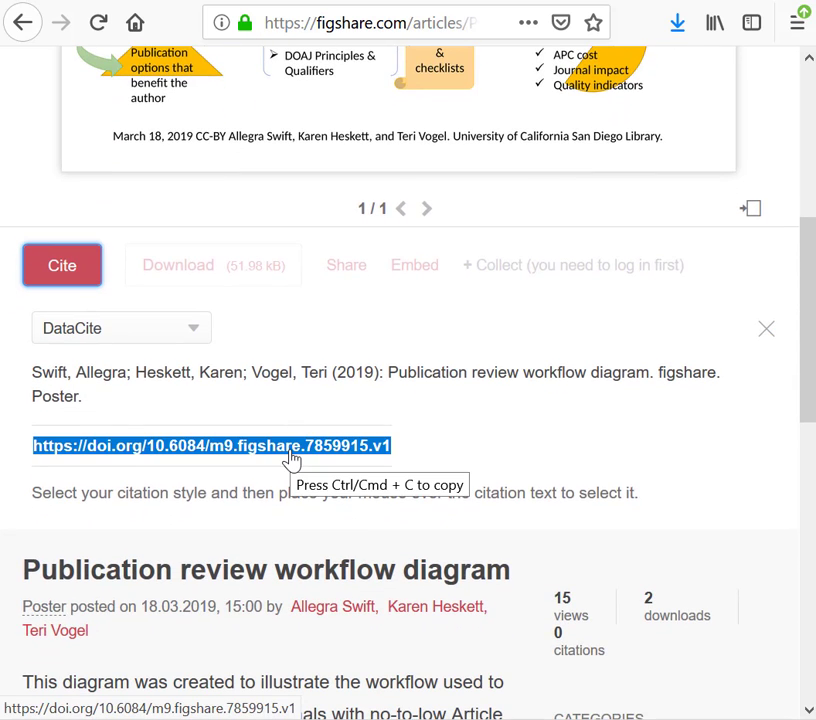
left_click(289, 451)
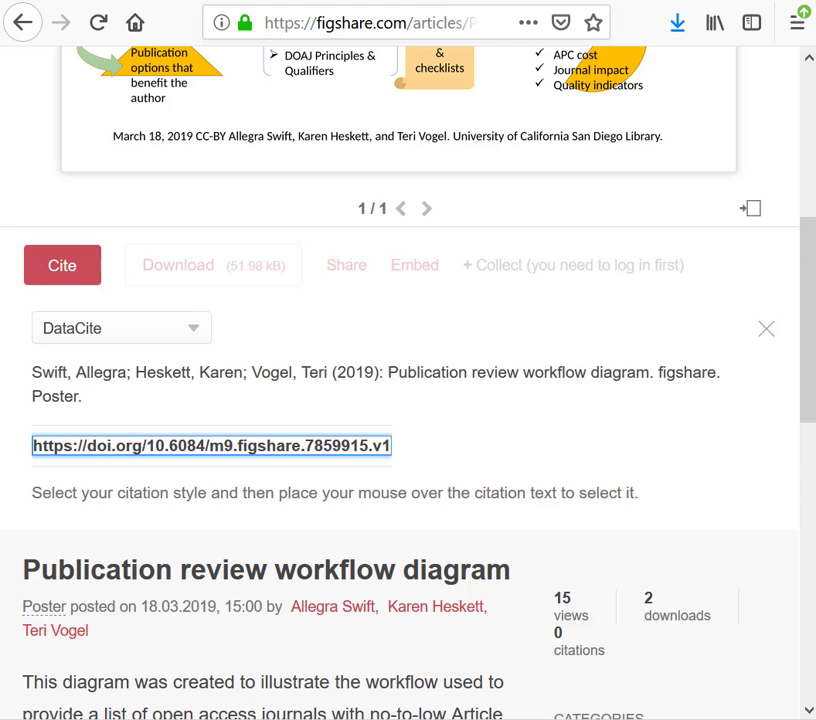
key("alt+Tab")
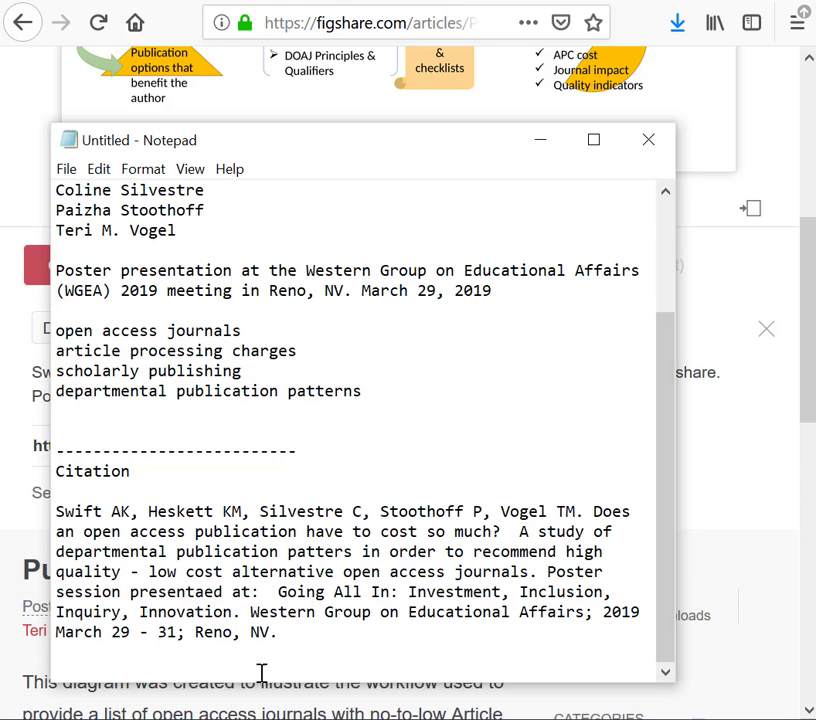
left_click(286, 656)
key("Return")
type("https://figshare.com/articles/Publication_review_workflow_diagram/7859915")
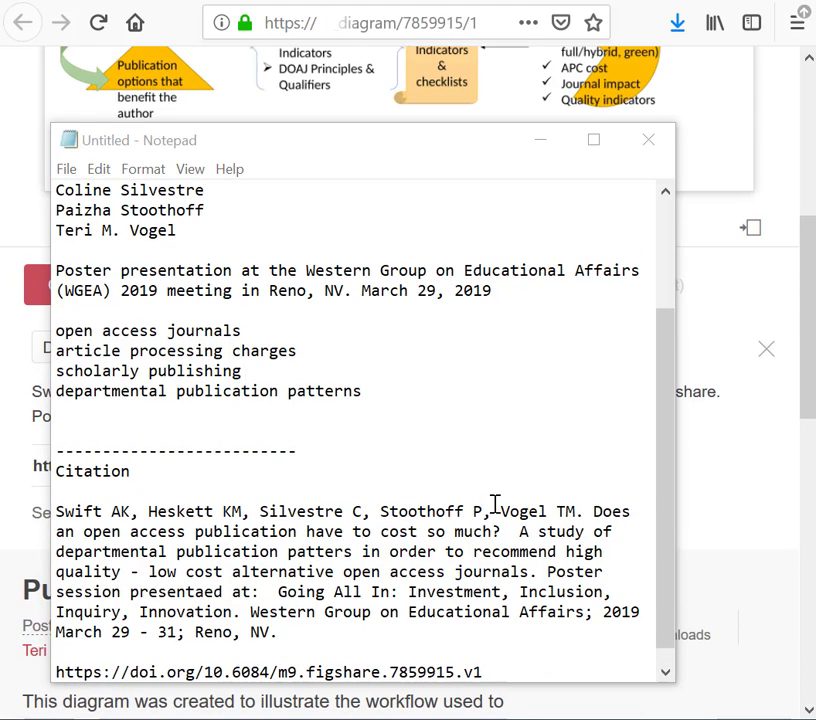
scroll(503, 509, "down", 1)
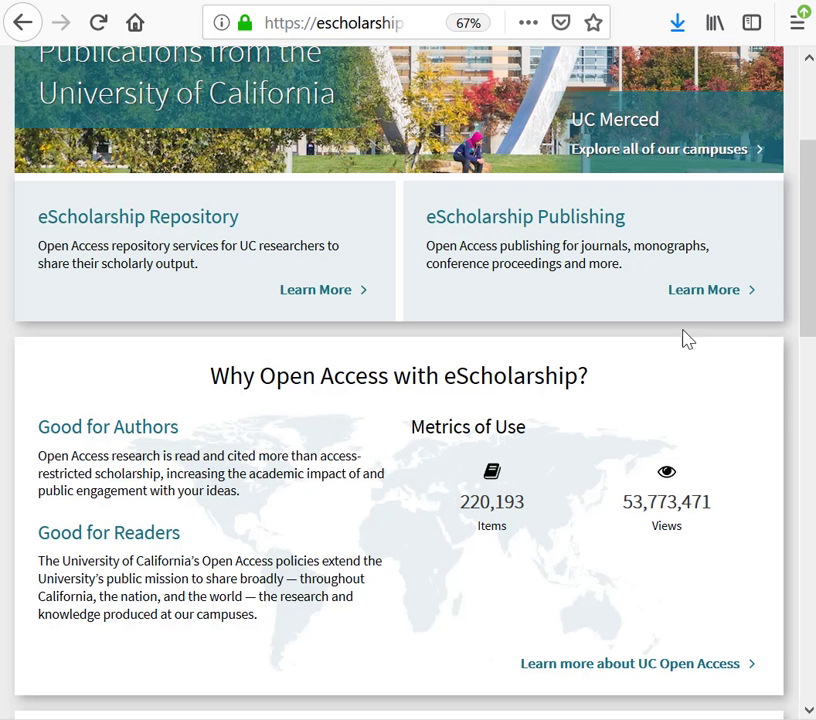
Open the UC San Diego campus site from the eScholarship home page
scroll(641, 306, "up", 2)
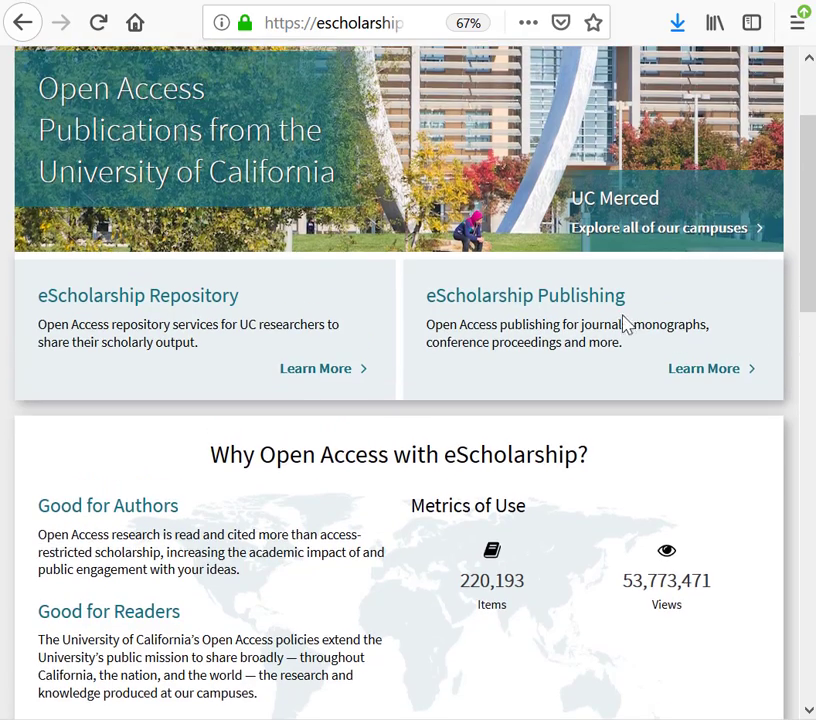
scroll(620, 320, "down", 1)
scroll(620, 330, "up", 3)
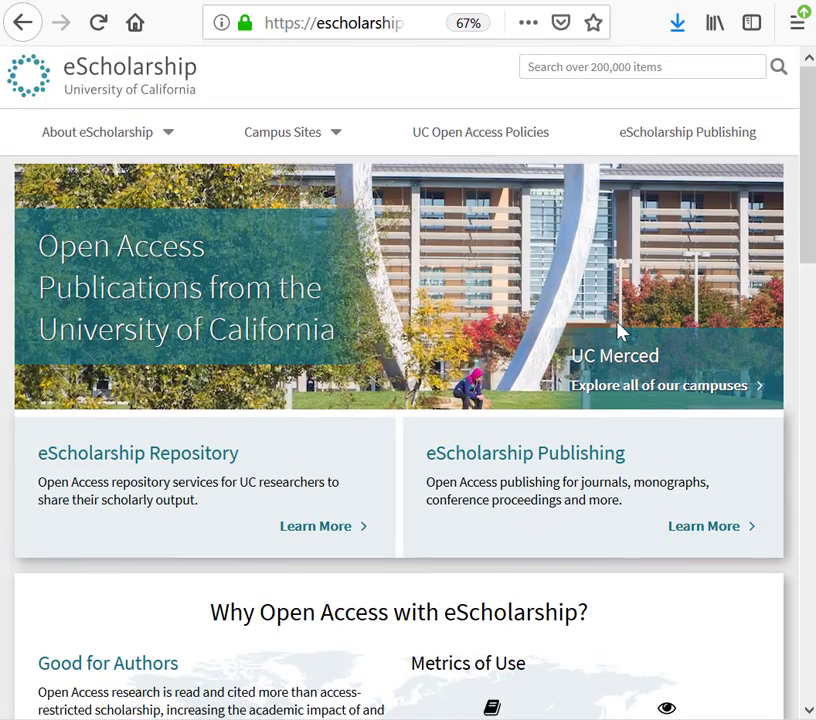
left_click(340, 137)
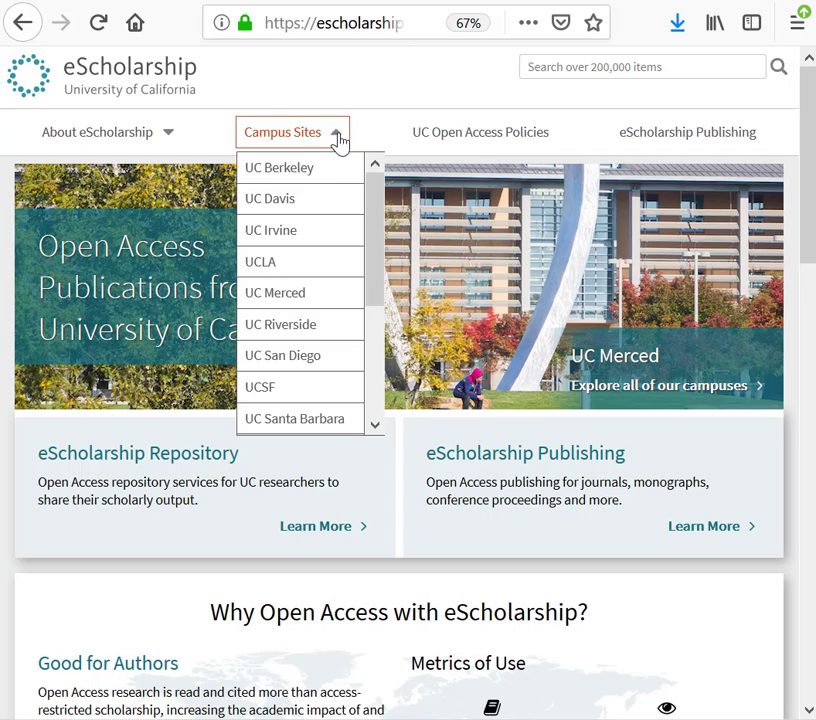
left_click(299, 358)
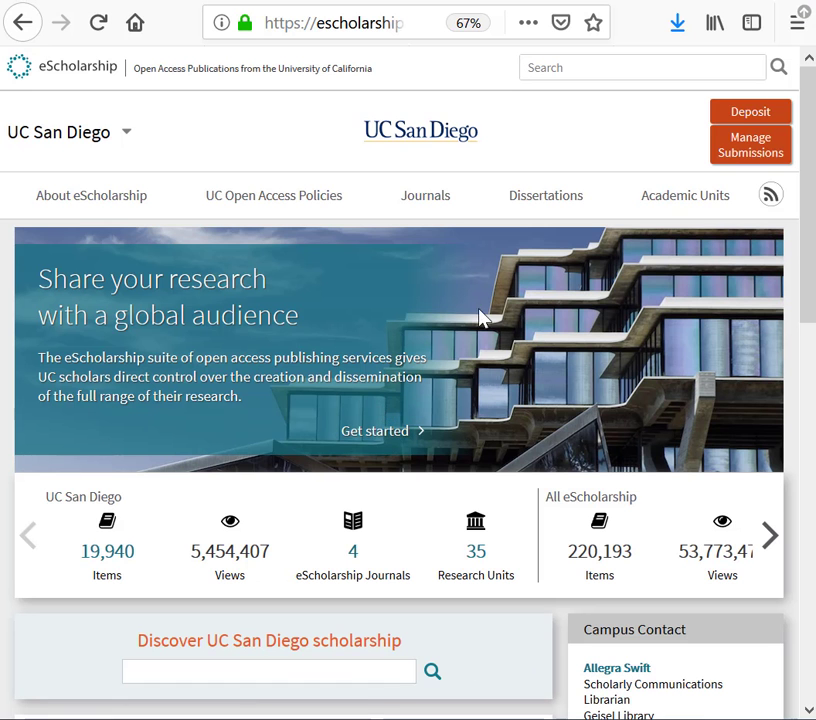
Open the UC San Diego Library research unit and start a deposit in its Presentations and Posters series
left_click(479, 561)
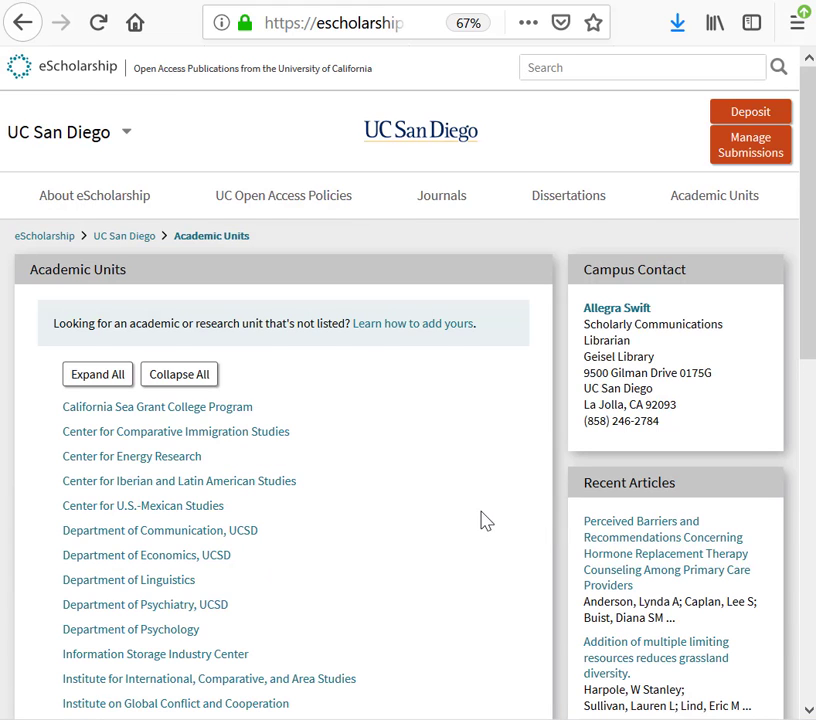
scroll(484, 520, "down", 5)
scroll(477, 519, "down", 3)
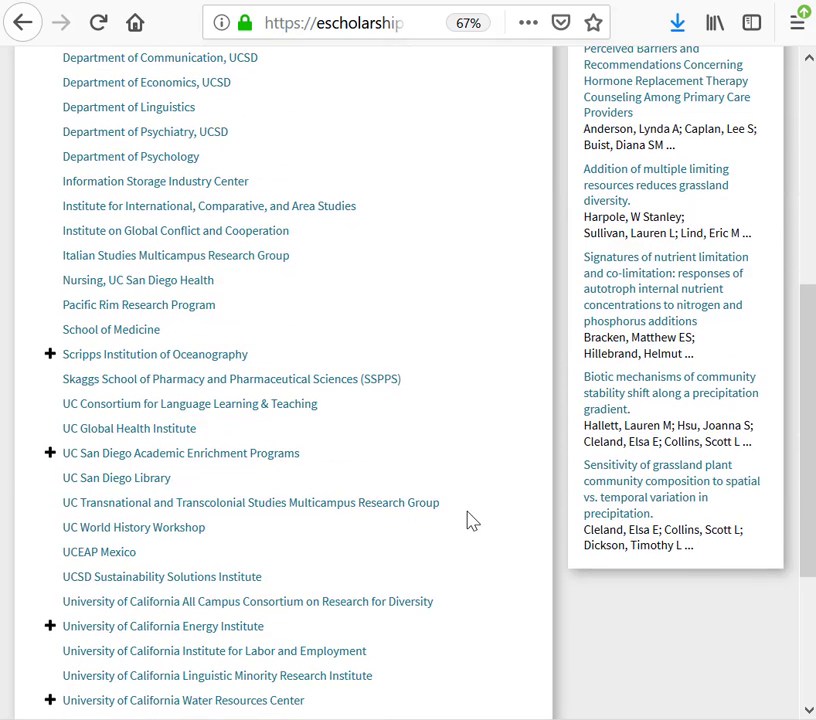
left_click(113, 480)
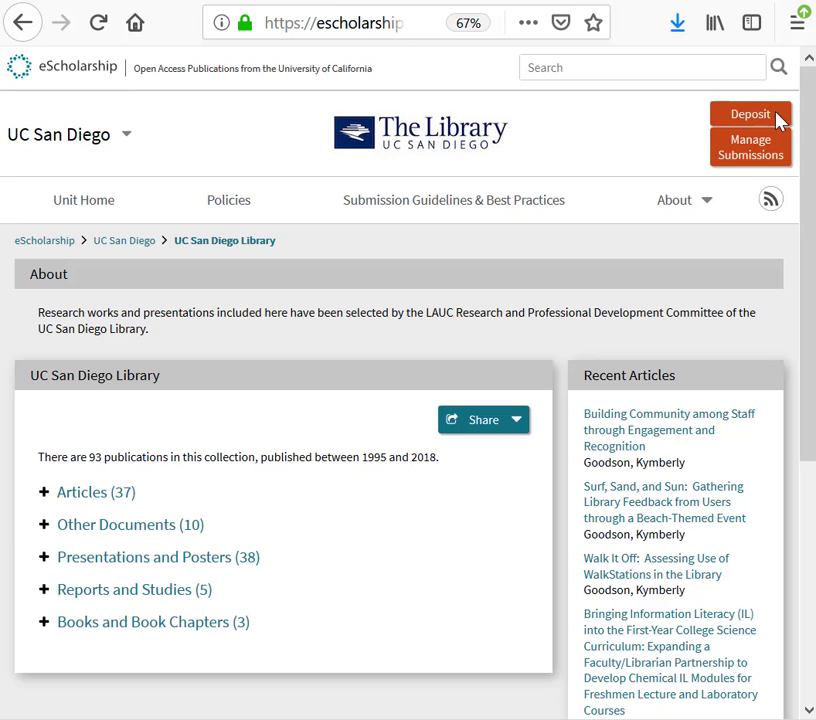
left_click(772, 116)
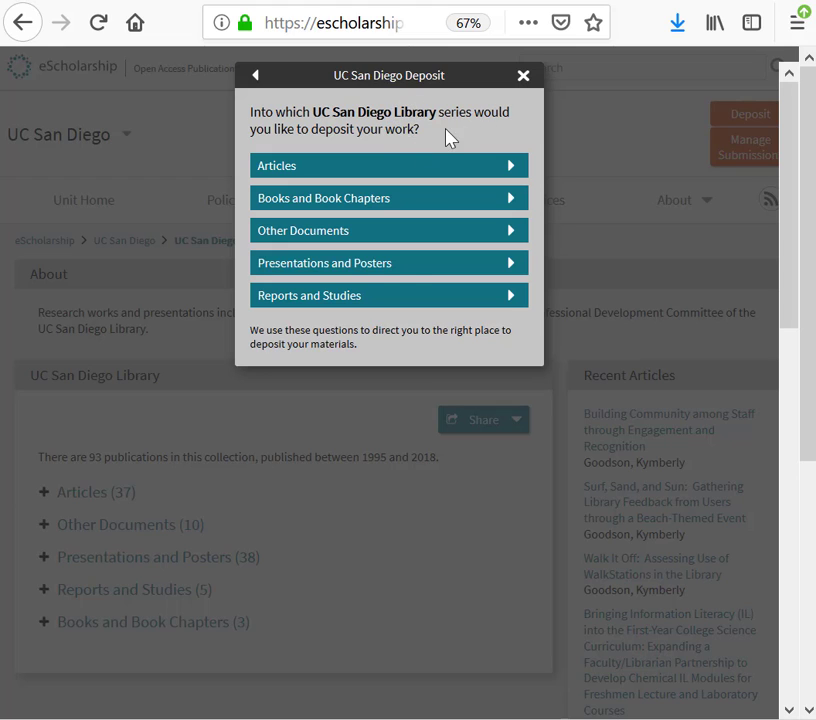
left_click(387, 272)
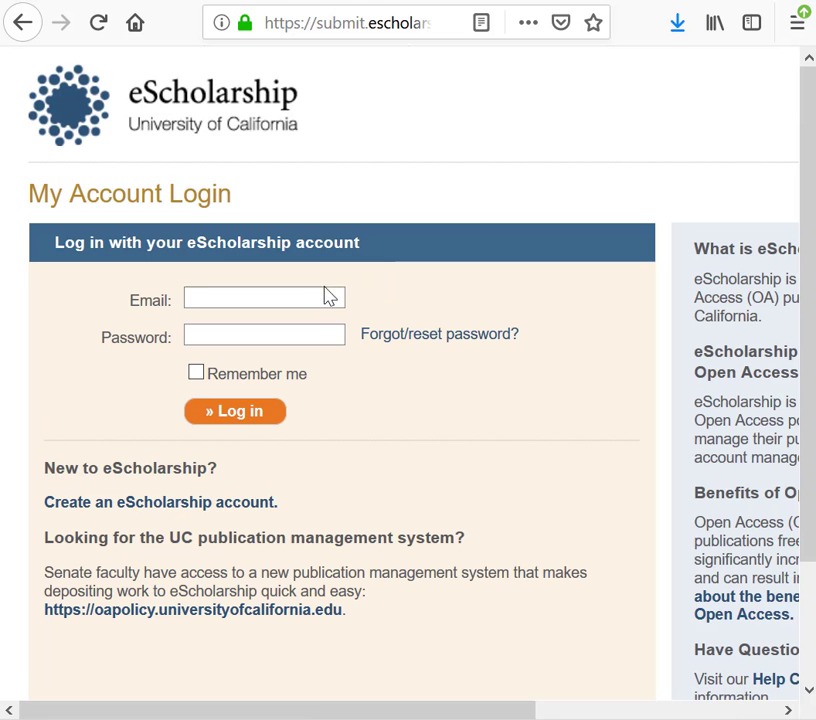
Fill in the account e-mail to log in to the eScholarship submission system
left_click(334, 296)
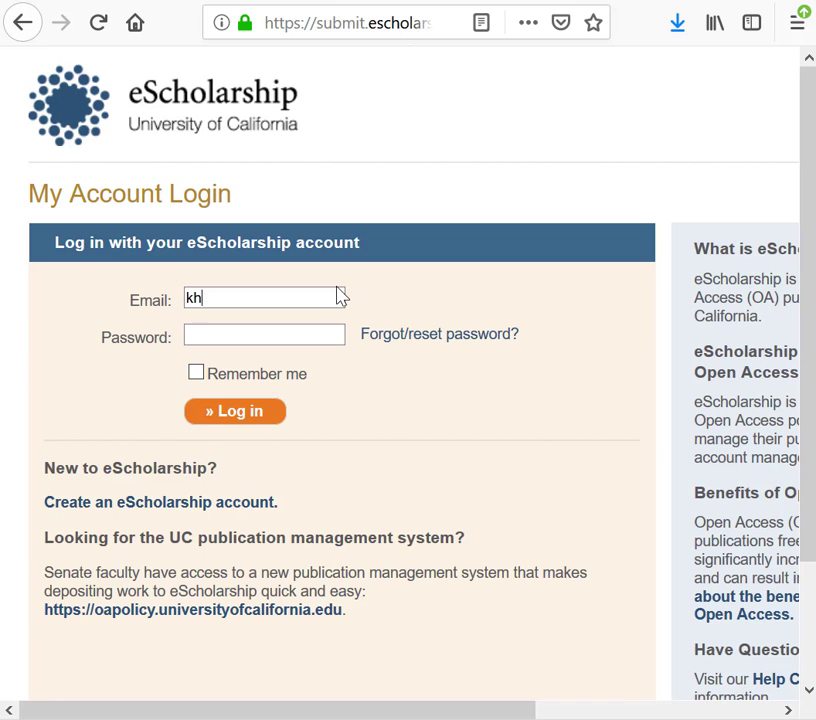
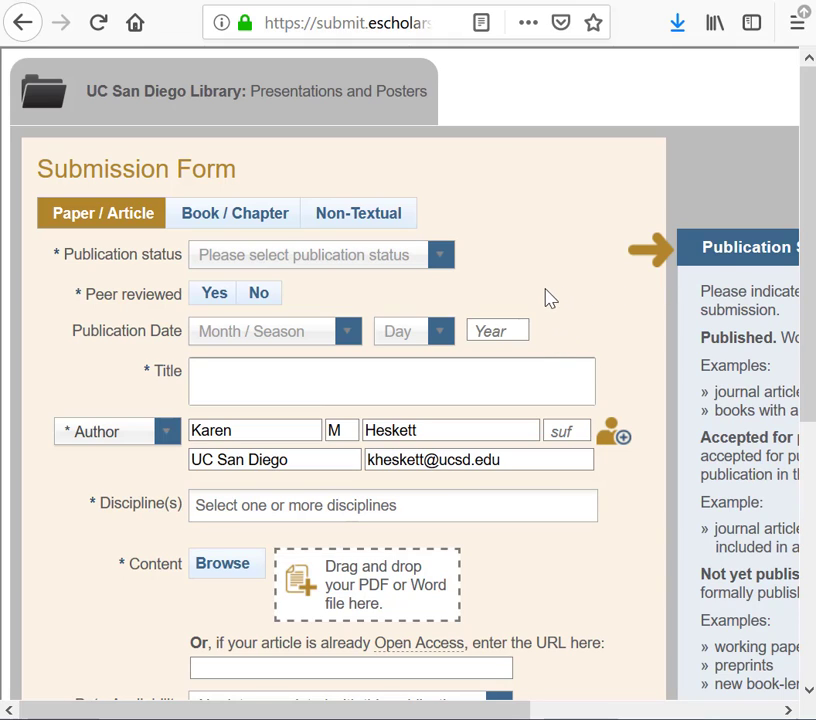
Set the publication status to Not yet published and the publication date to March 29, 2019
left_click(230, 265)
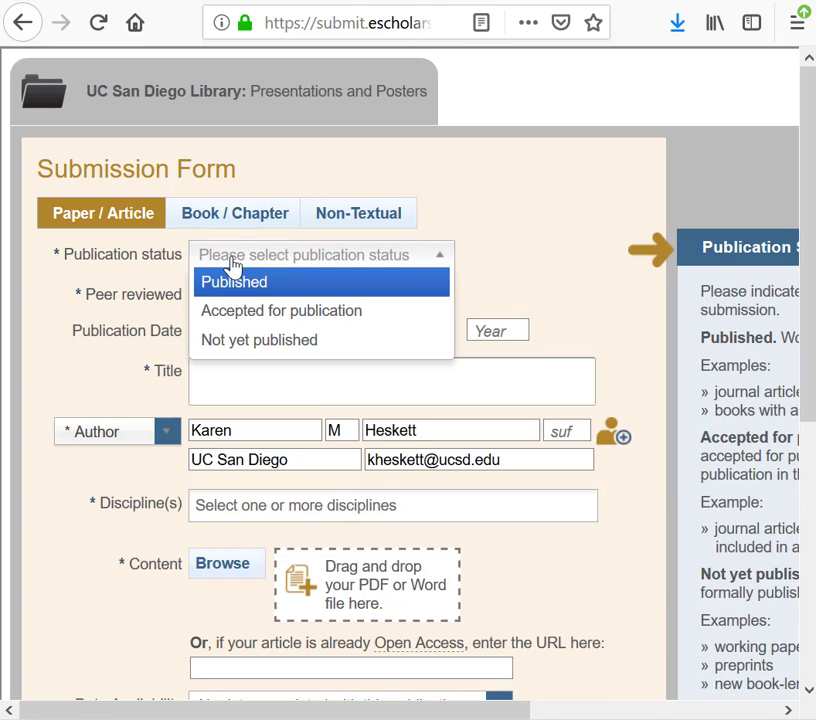
left_click(220, 345)
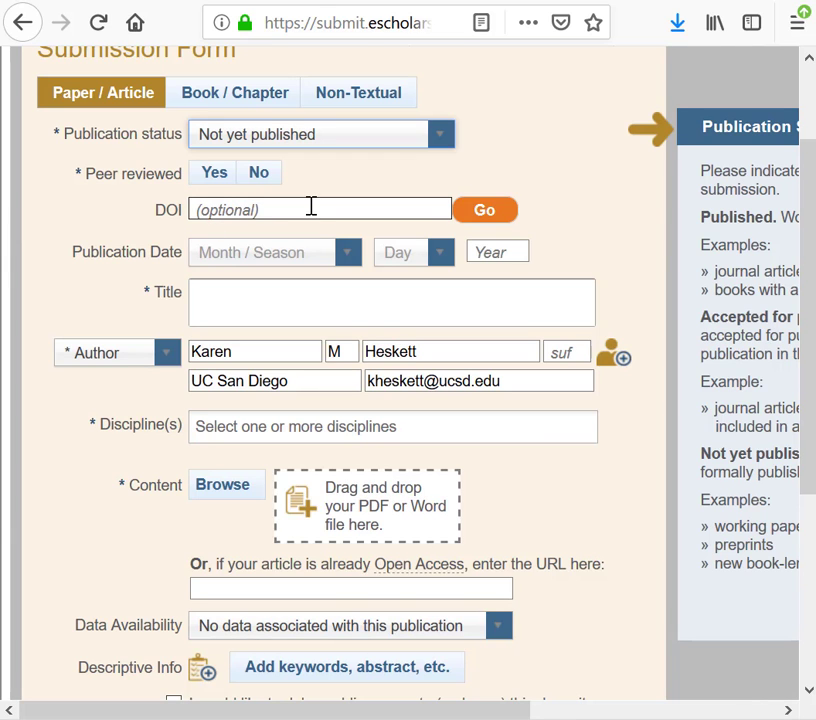
left_click(346, 254)
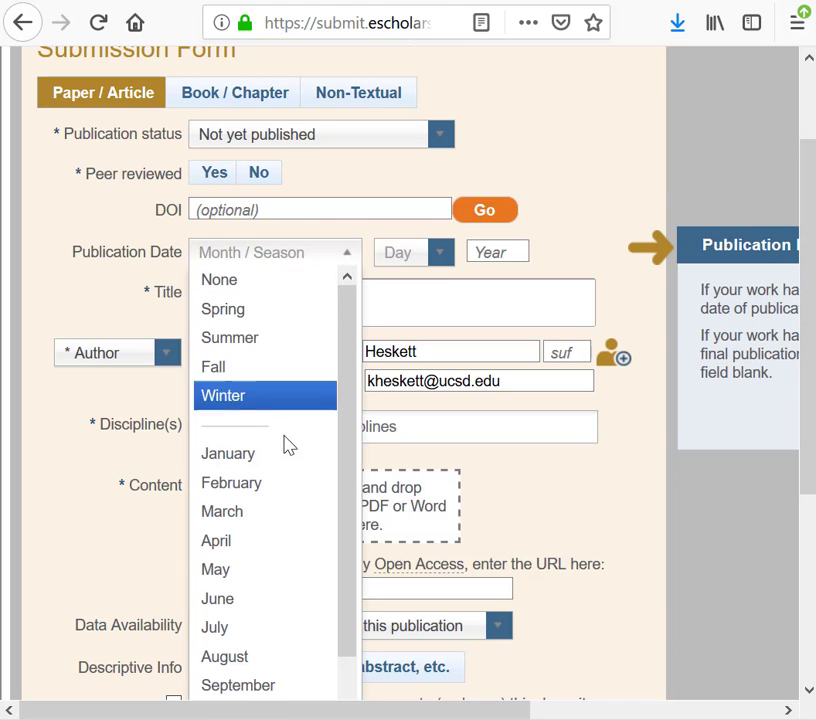
left_click(279, 527)
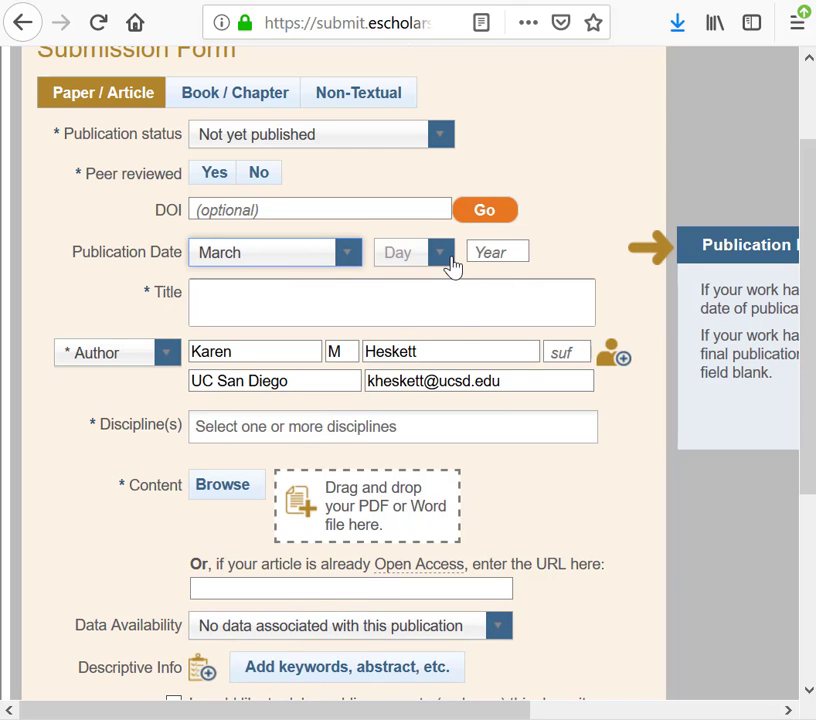
left_click(443, 258)
scroll(419, 509, "down", 10)
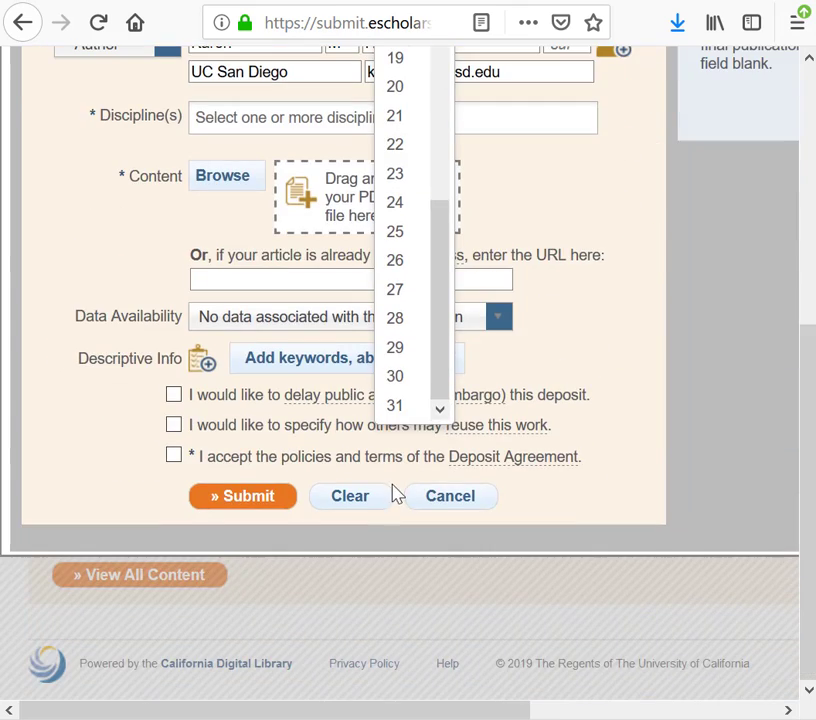
left_click(414, 350)
scroll(461, 300, "up", 5)
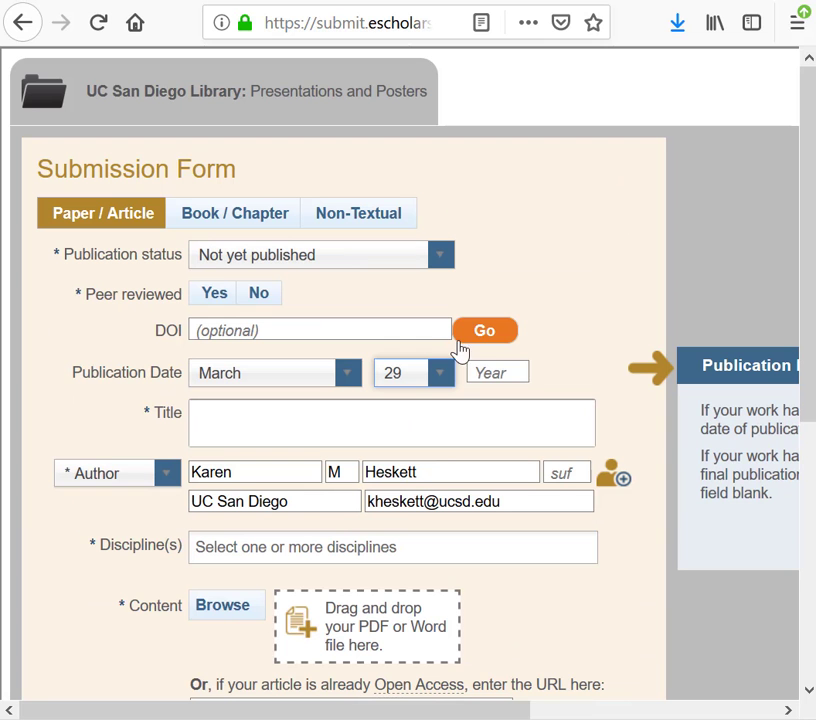
left_click(508, 378)
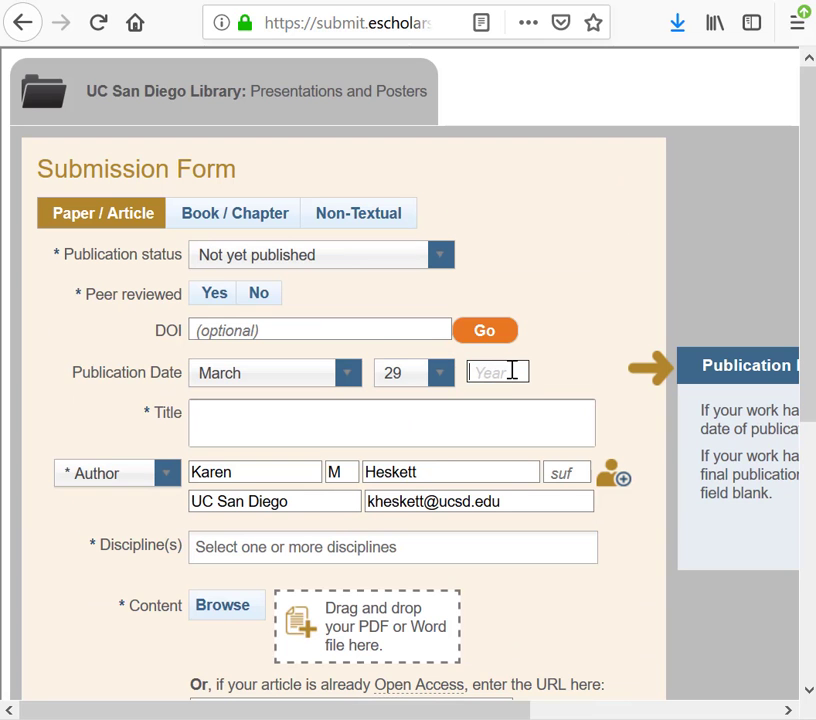
type("201")
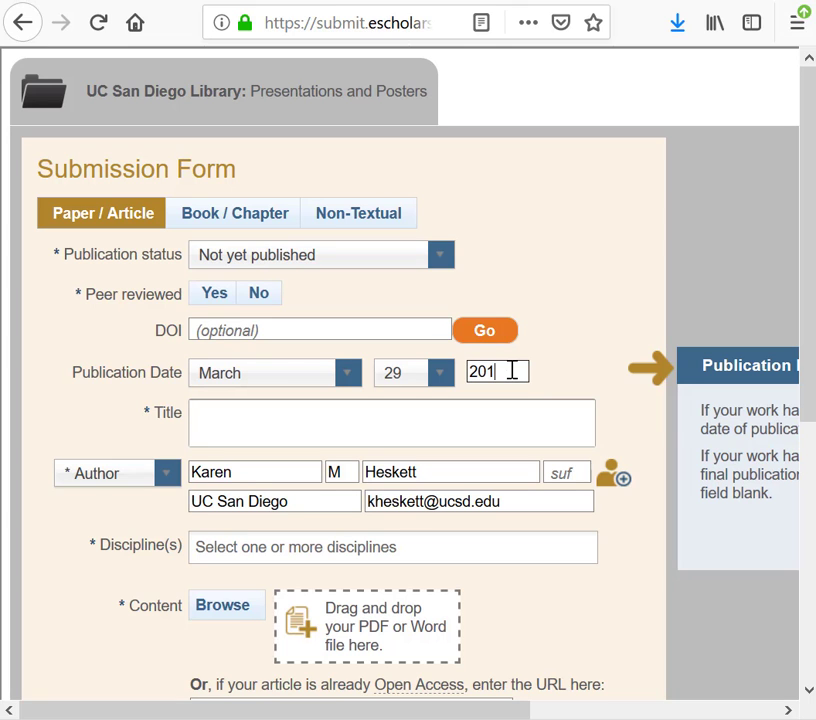
type("9")
Copy the poster title from the Notepad metadata into the submission form's Title field
key("alt+Tab")
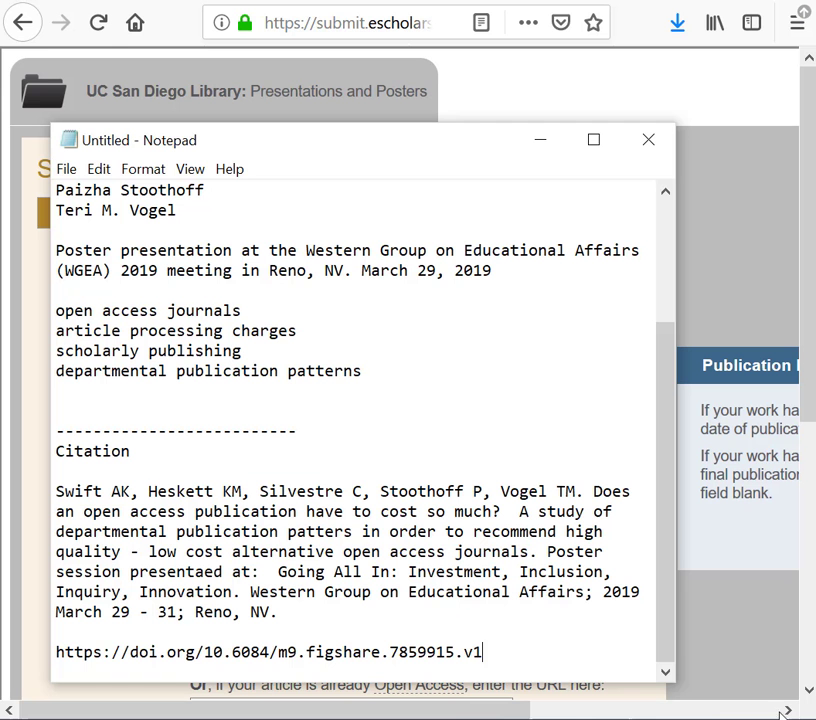
scroll(348, 246, "up", 3)
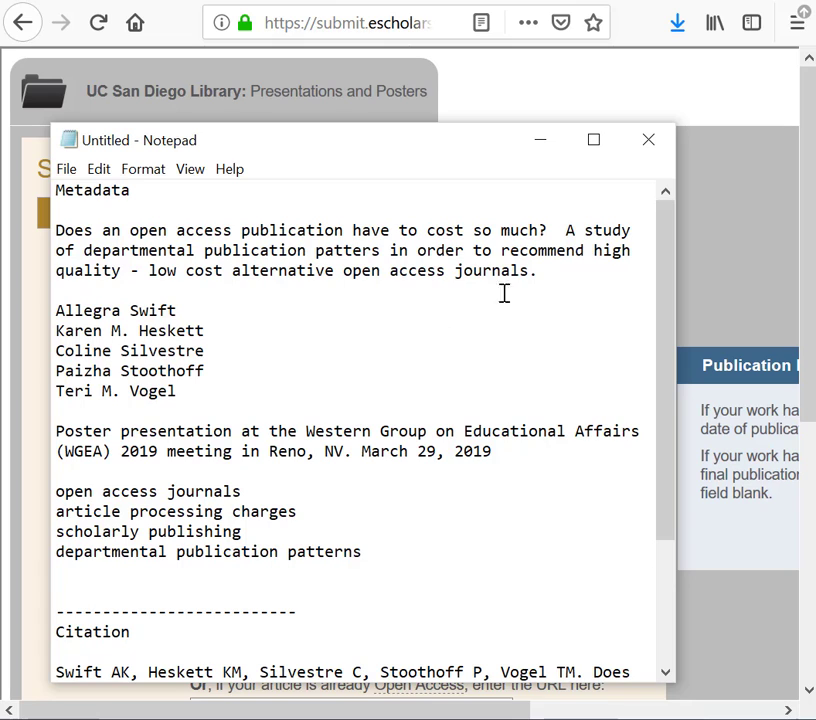
left_click_drag(546, 269, 45, 234)
key("ctrl+c")
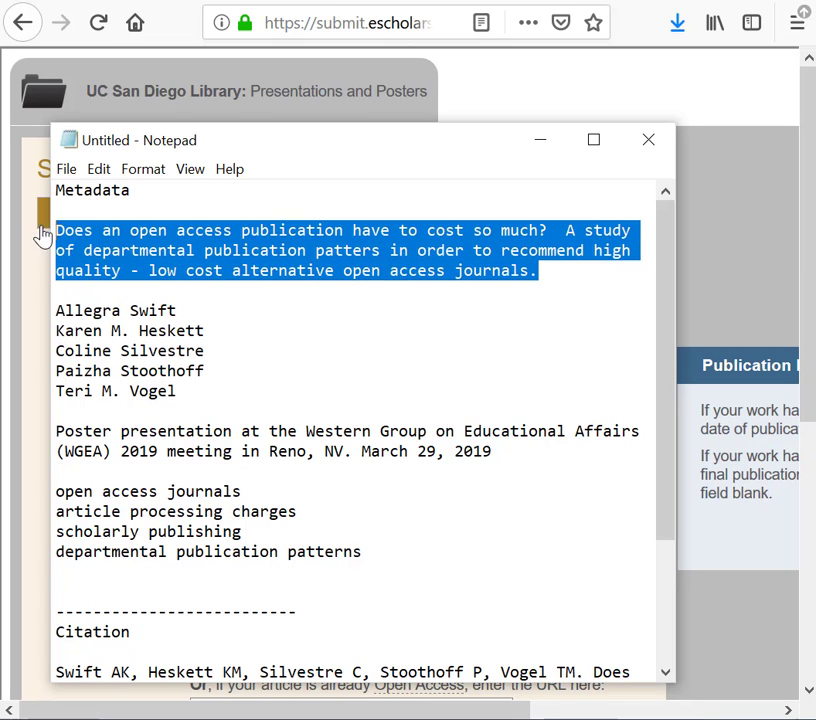
left_click(640, 5)
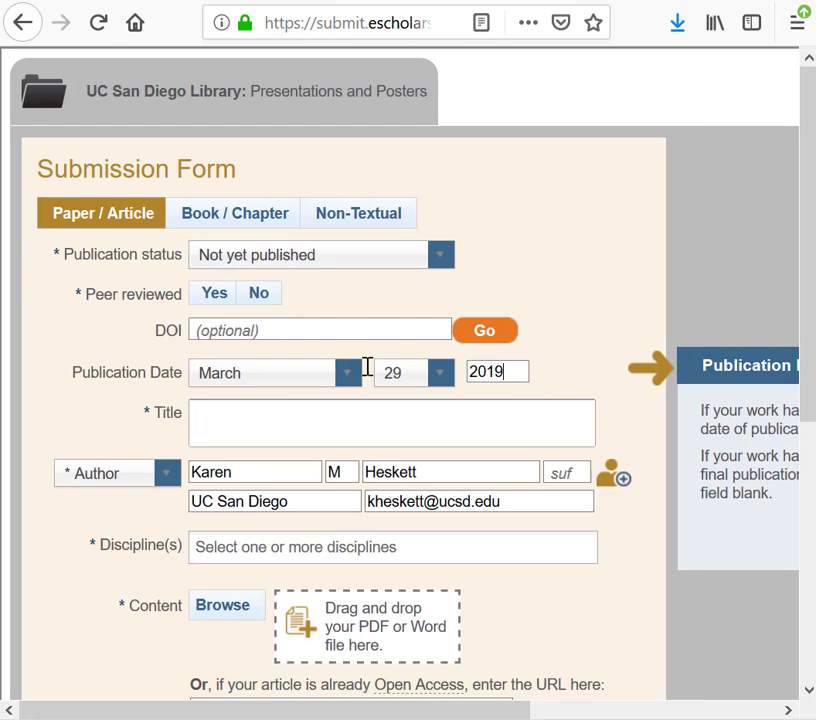
left_click(258, 420)
key("ctrl+v")
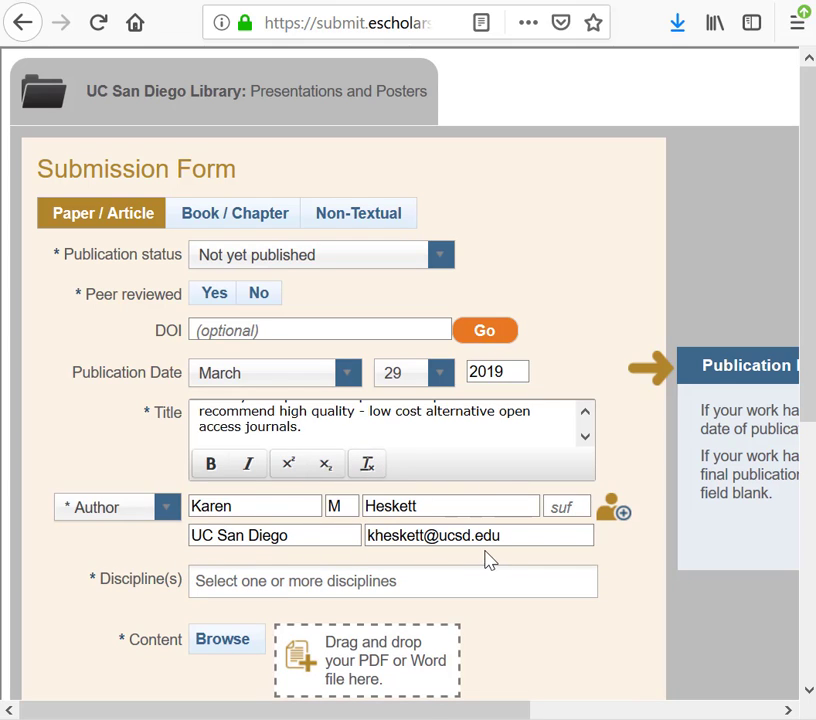
Add author rows for the co-authors listed in Notepad, moving the pre-filled author to the second row and entering the others' details
left_click(621, 516)
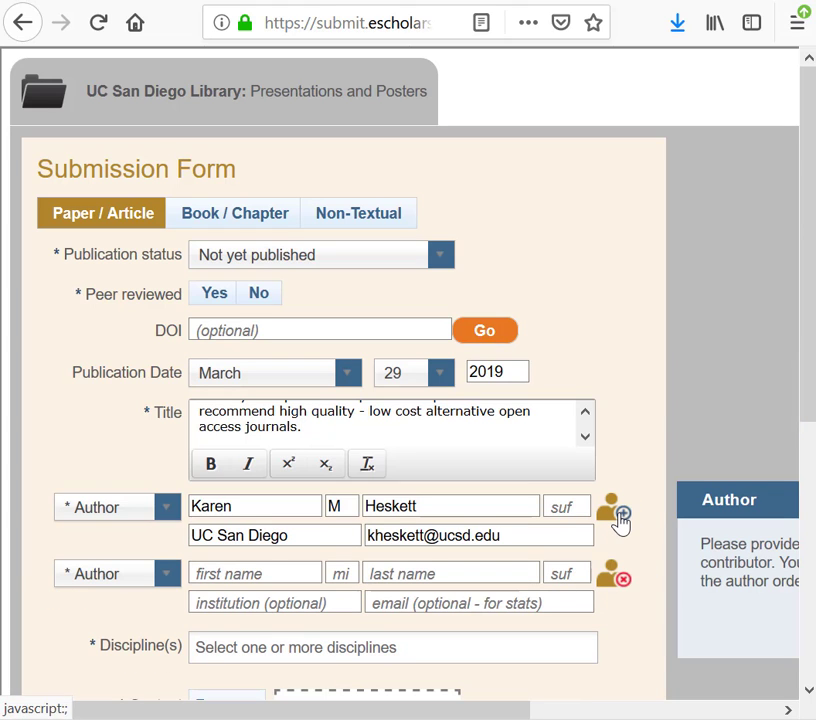
left_click(621, 516)
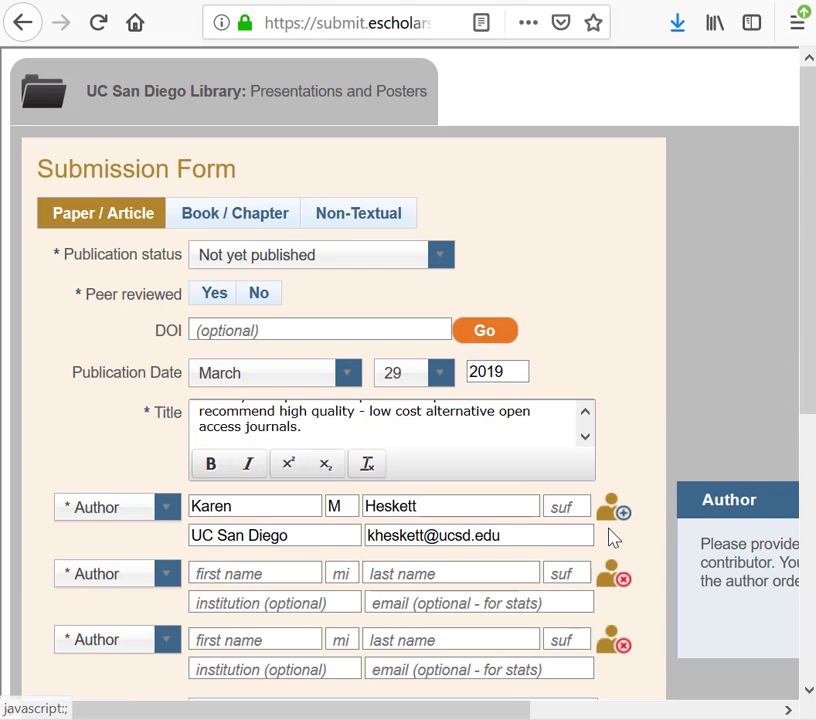
scroll(613, 537, "down", 4)
scroll(178, 270, "down", 1)
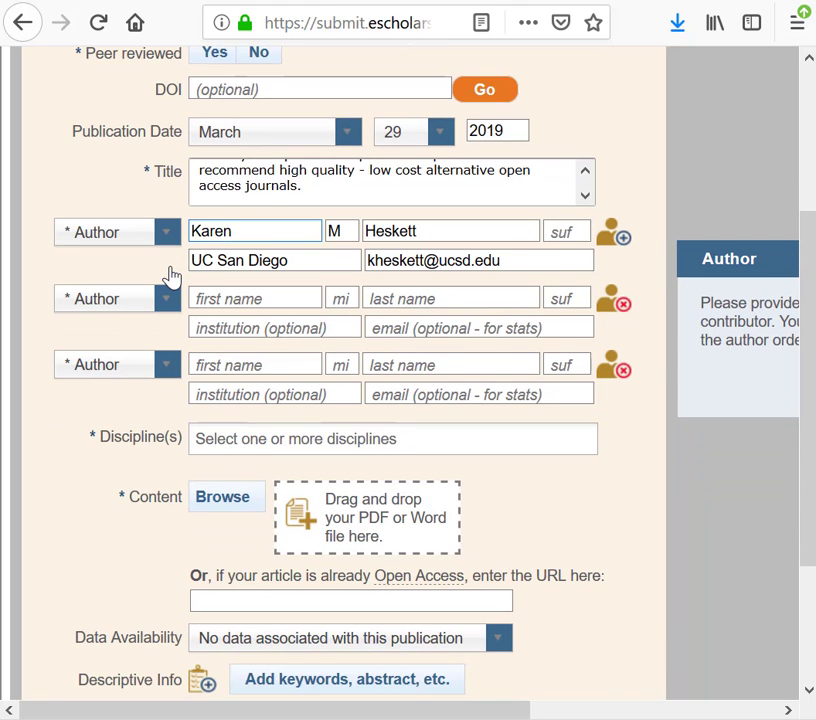
left_click(249, 231)
left_click_drag(249, 231, 188, 229)
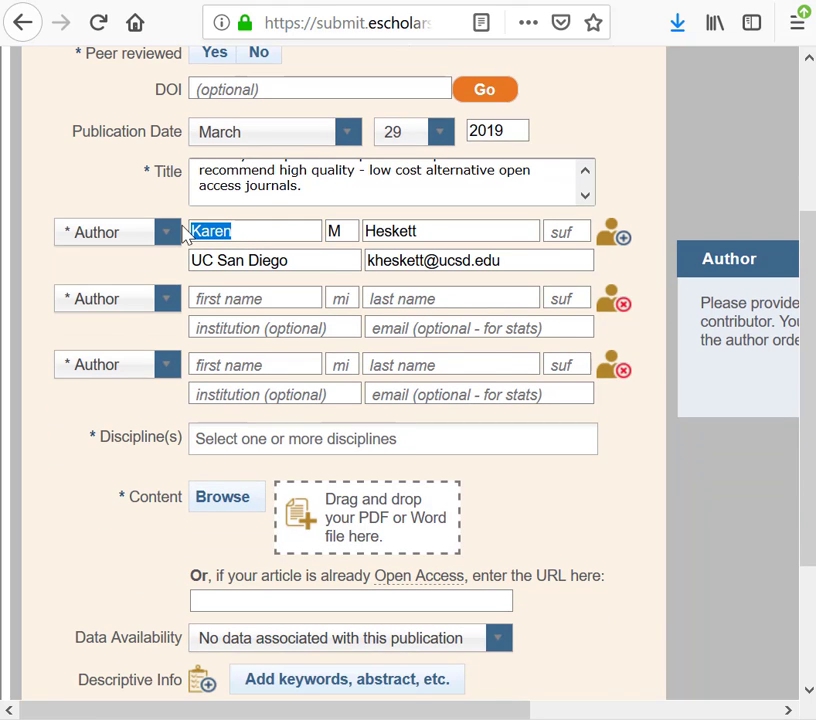
key("BackSpace")
left_click(256, 300)
type("Karen")
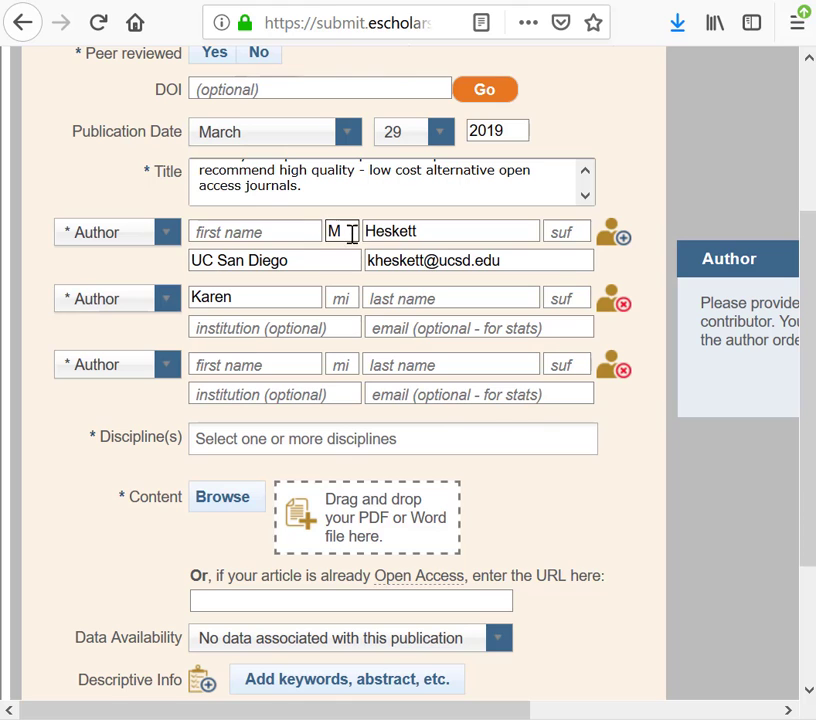
left_click_drag(351, 232, 313, 230)
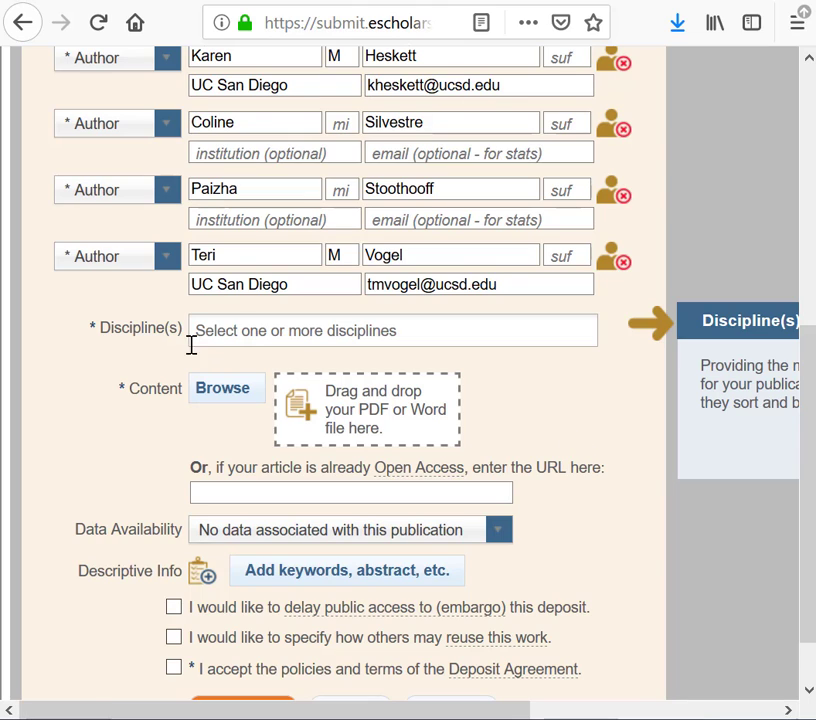
Set the discipline to Social and Behavioral Sciences
left_click(240, 331)
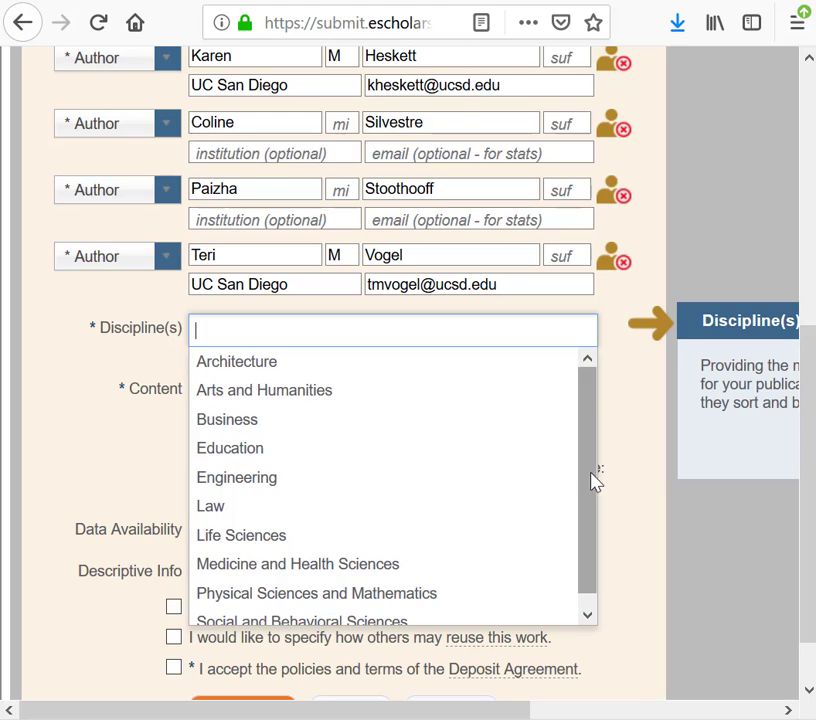
left_click_drag(594, 483, 590, 537)
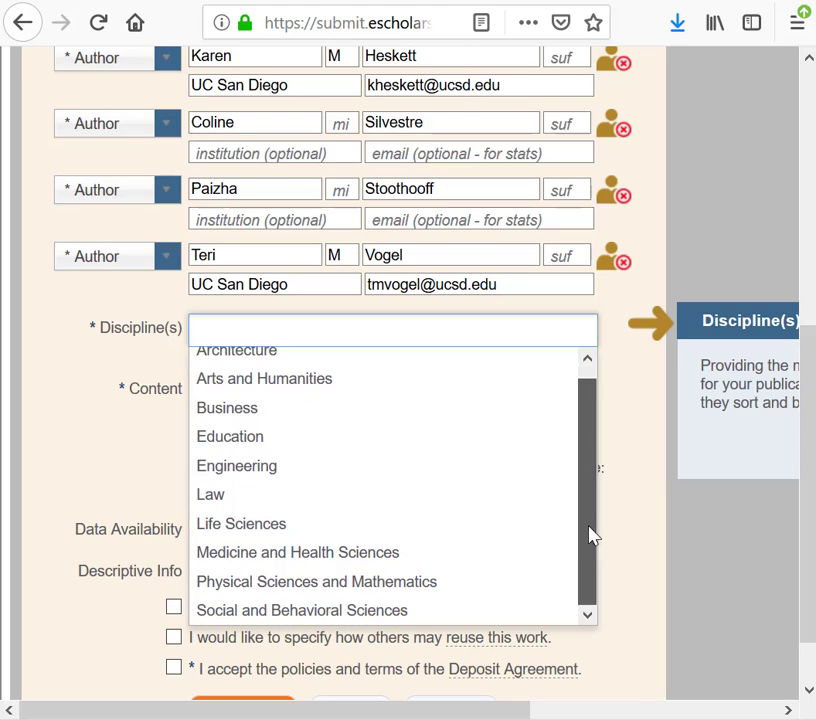
left_click(379, 622)
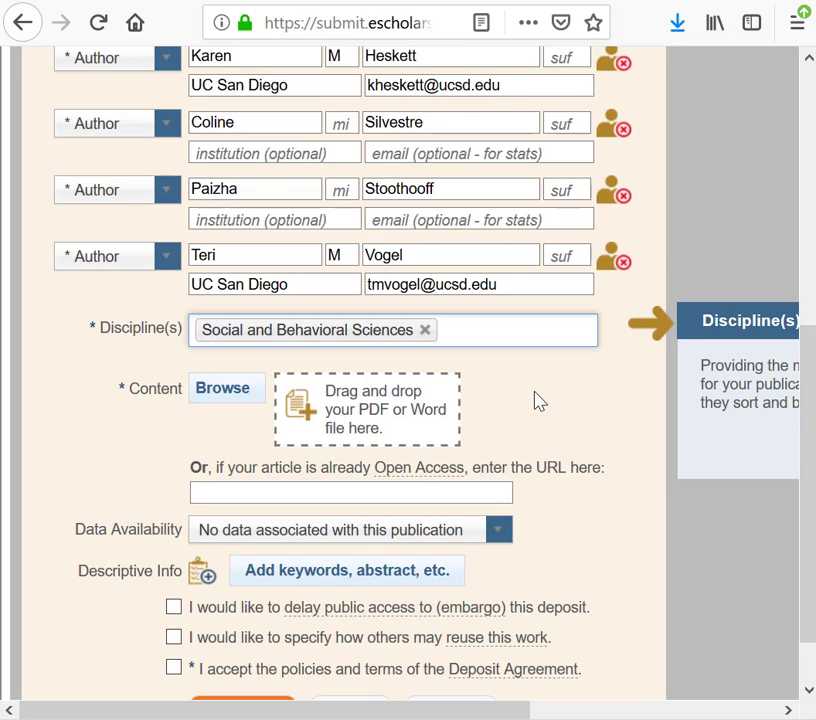
Upload the high-resolution WGEA March 2019 poster PDF from the Downloads folder as the deposit's content
scroll(539, 402, "down", 2)
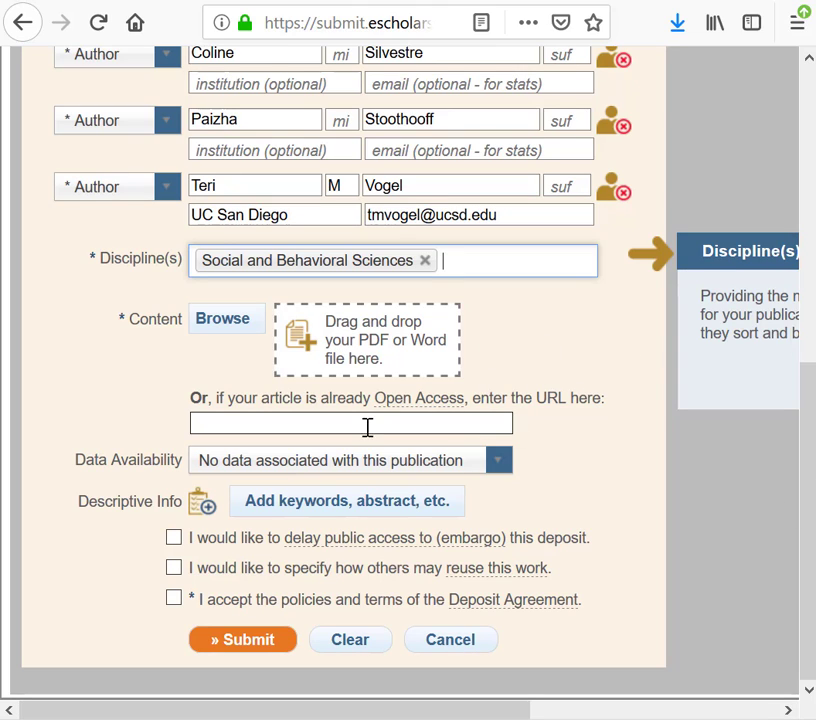
left_click(351, 343)
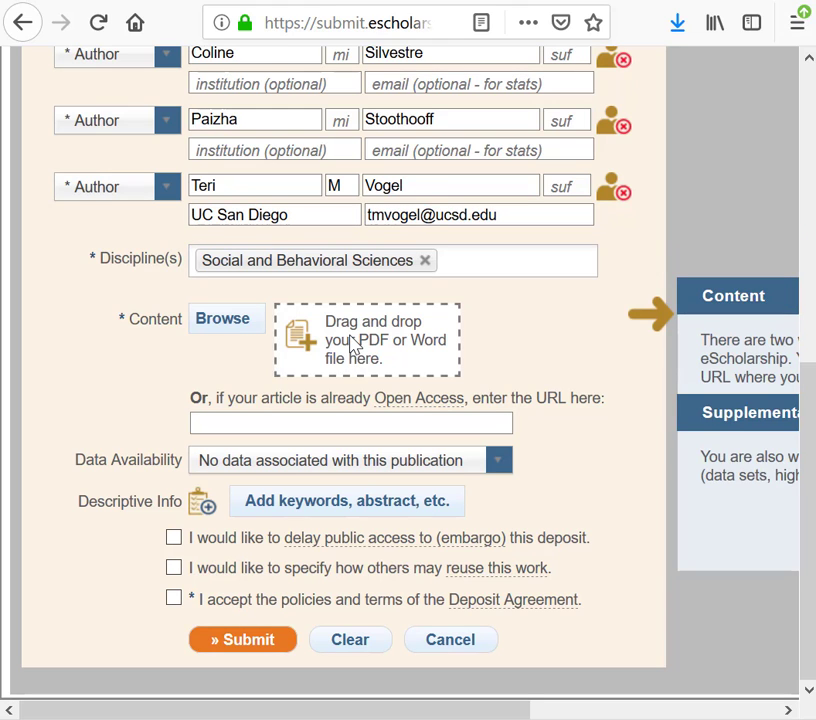
left_click(241, 330)
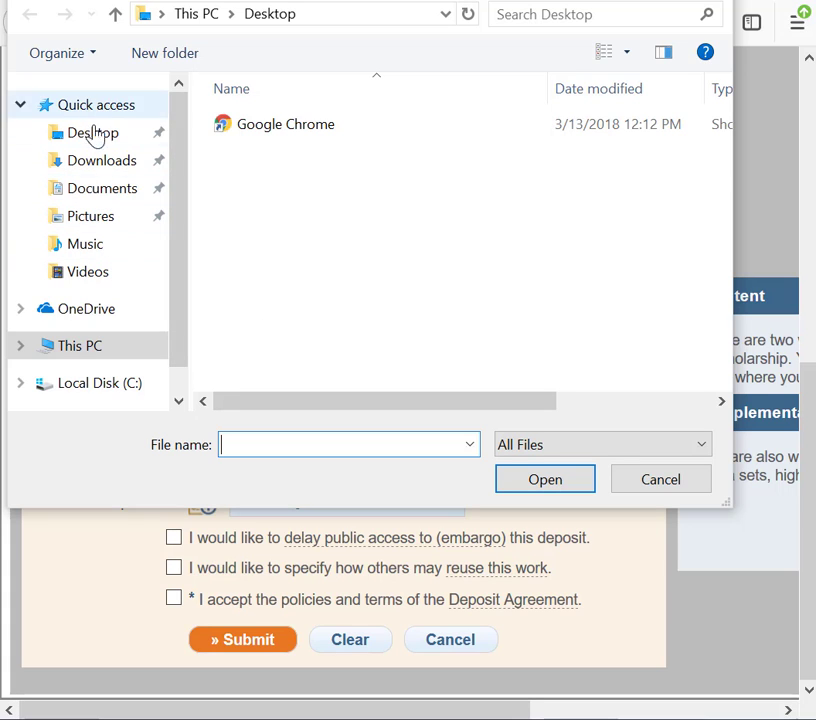
left_click(101, 160)
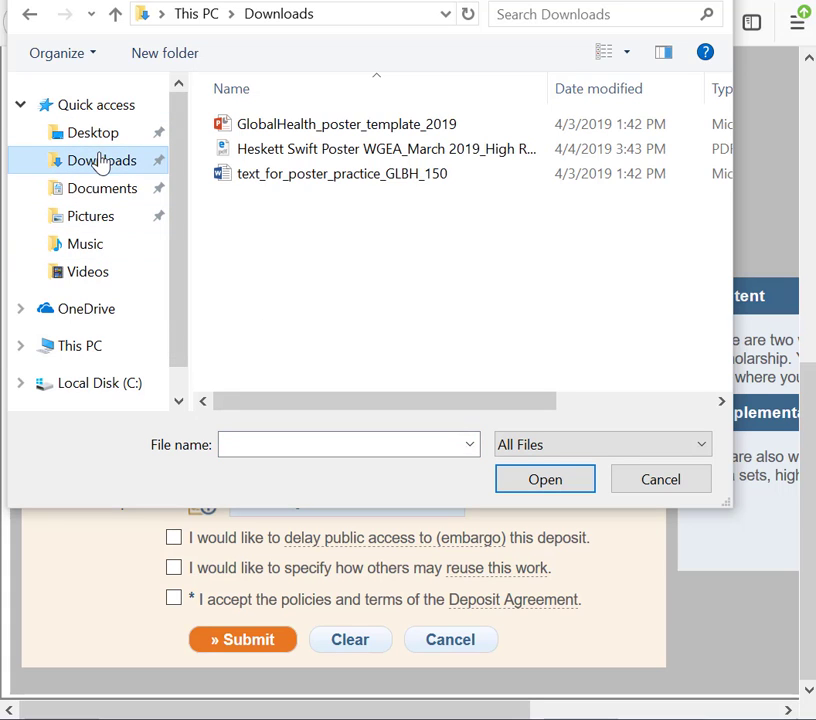
left_click(393, 150)
left_click(549, 484)
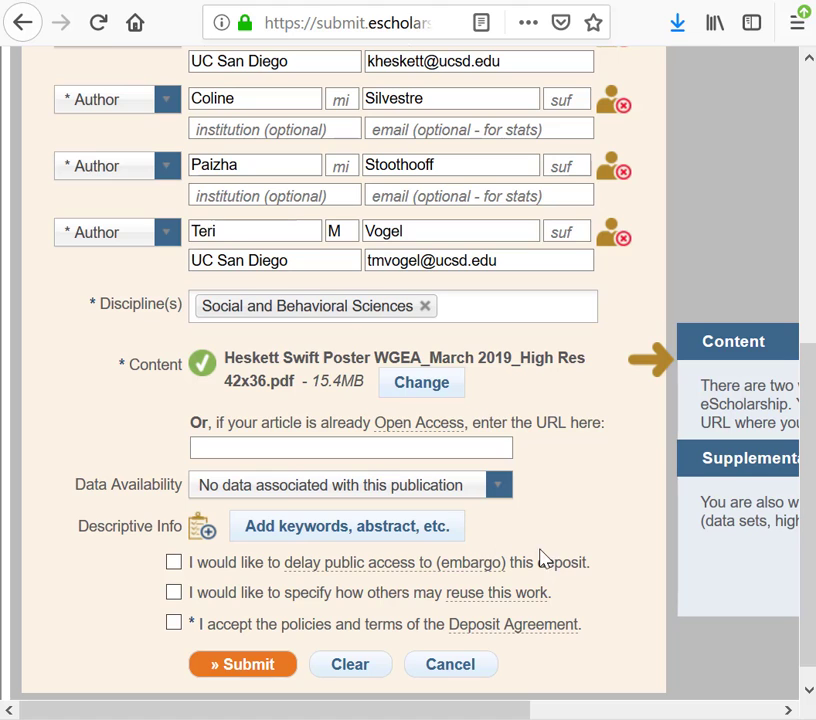
Open the descriptive information and copy the WGEA 2019 presentation note with the keyword list from Notepad into the Abstract field
scroll(500, 524, "down", 1)
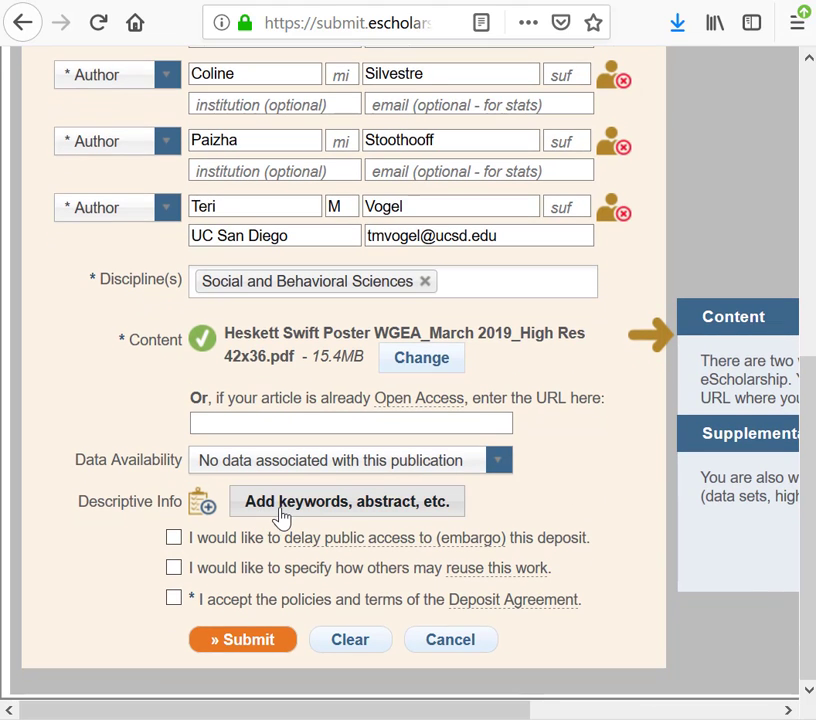
left_click(282, 516)
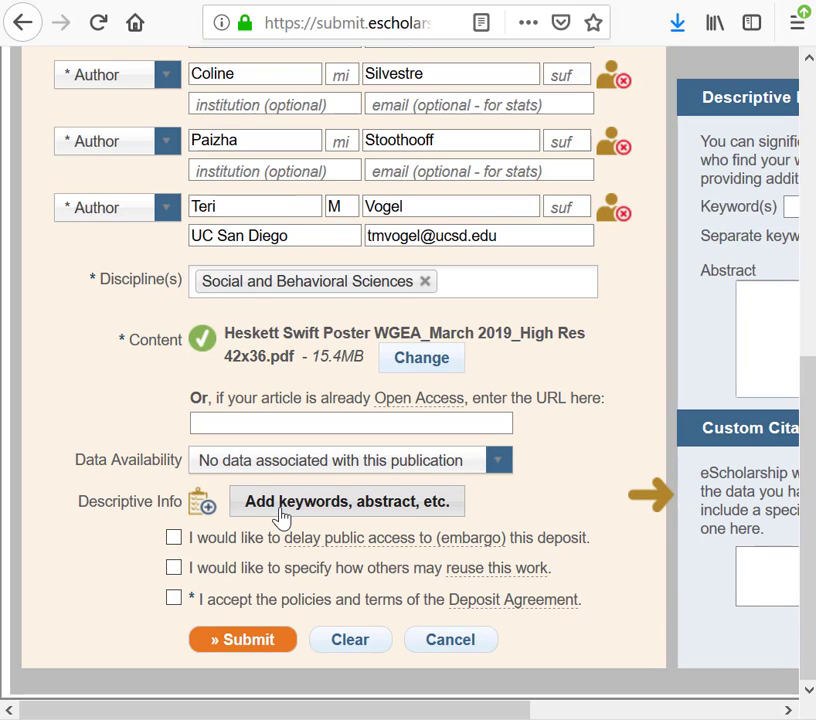
left_click(705, 710)
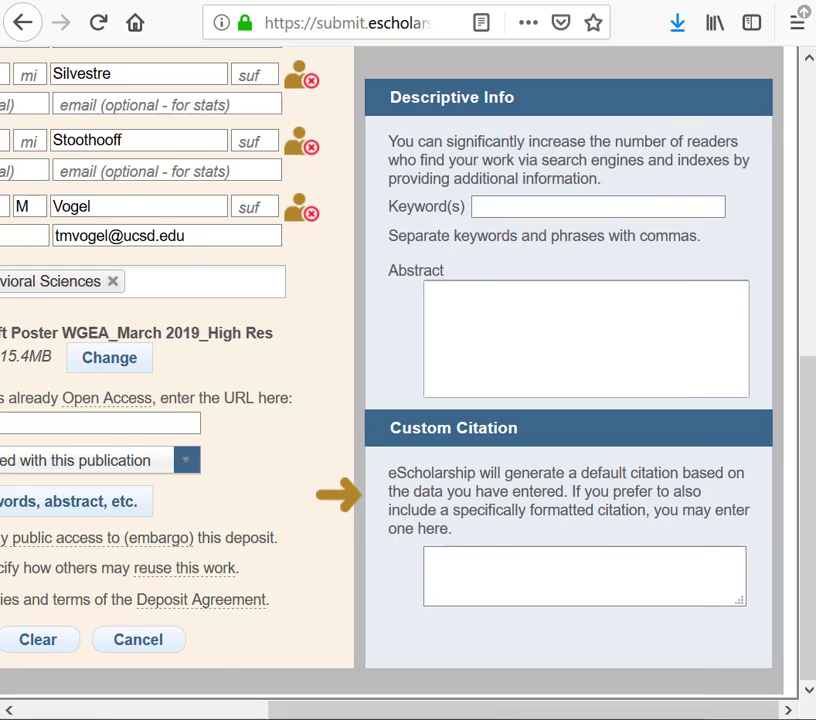
key("alt+Tab")
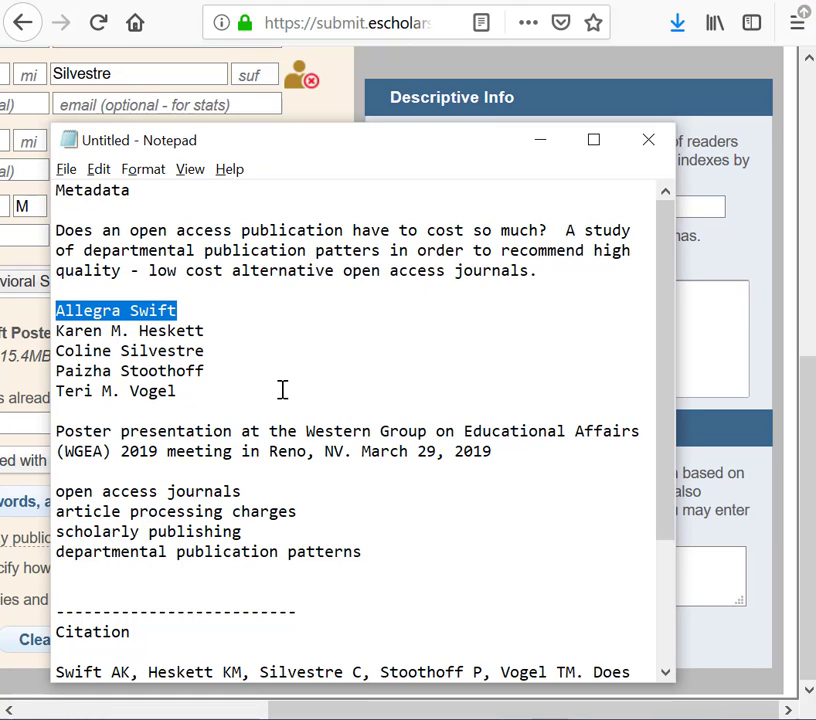
left_click(390, 557)
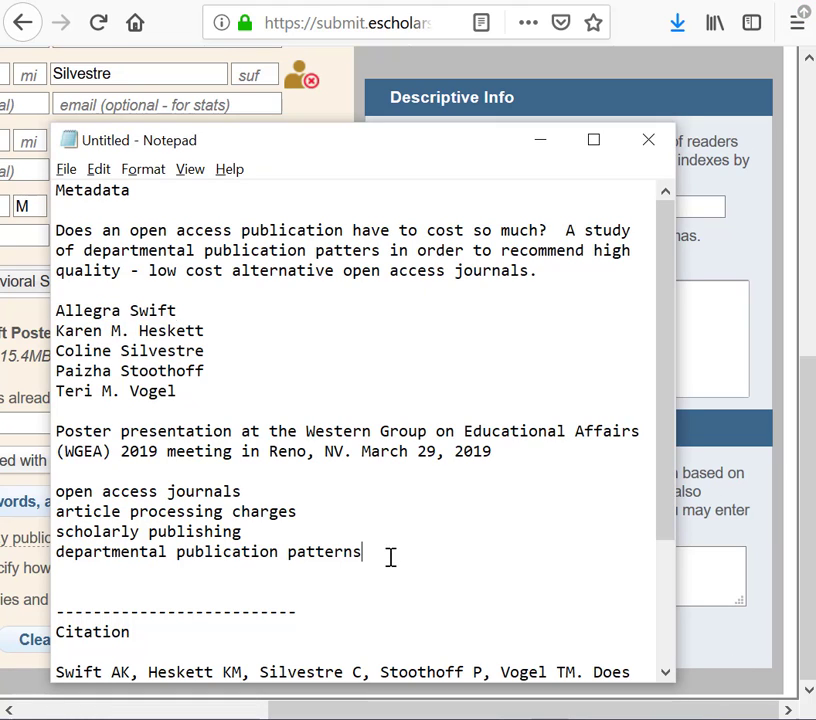
left_click_drag(390, 557, 40, 424)
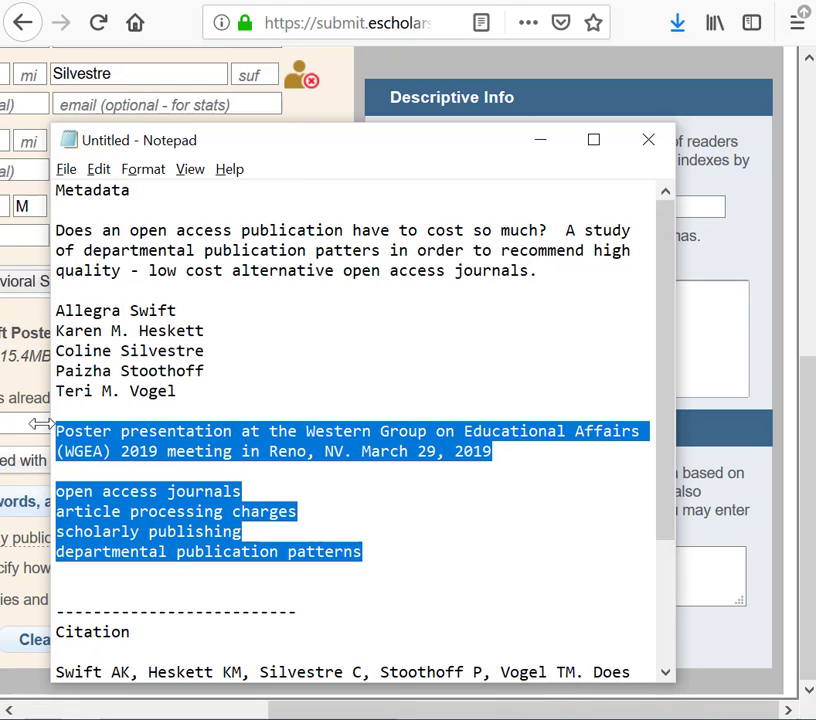
left_click(694, 335)
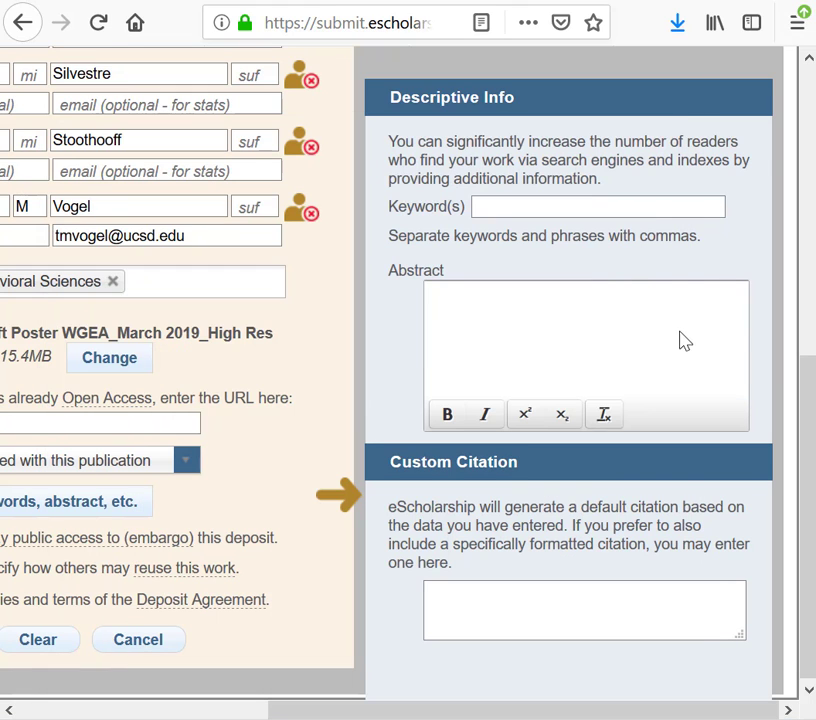
key("ctrl+v")
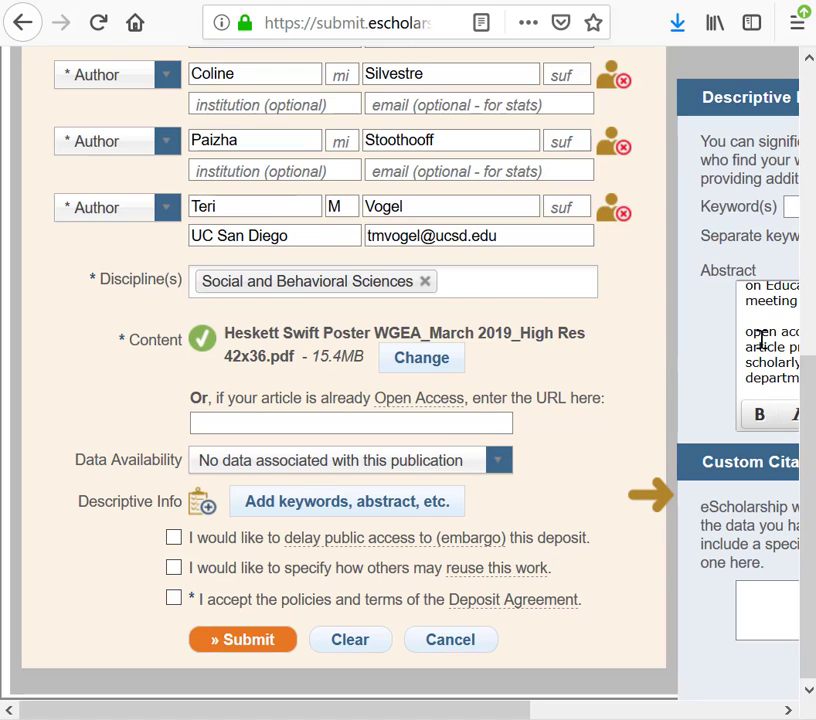
Enter the comma-separated keywords open access journals, article processing charges, scholarly publishing, departmental publication patterns
left_click(572, 211)
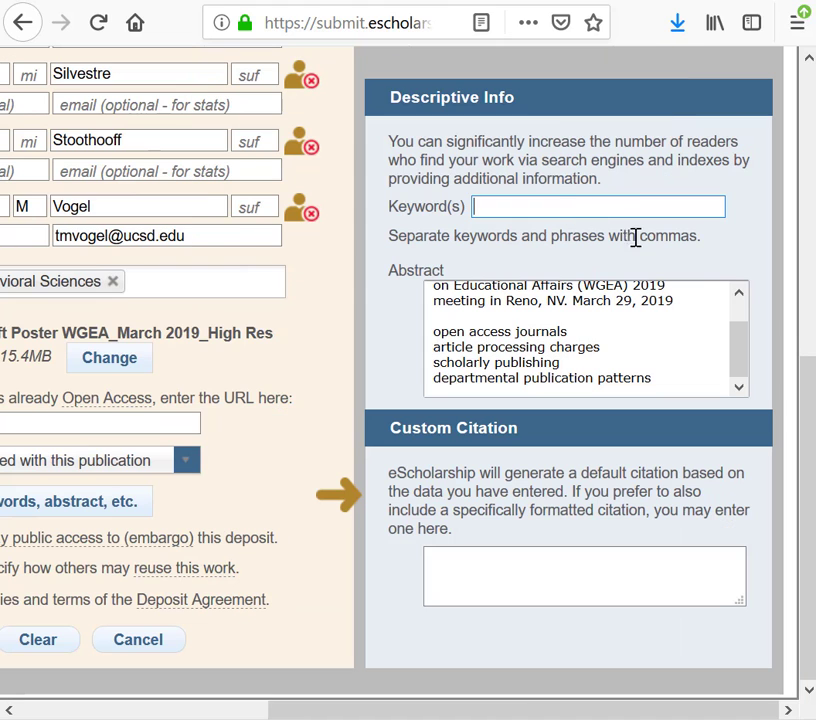
key("ctrl+v")
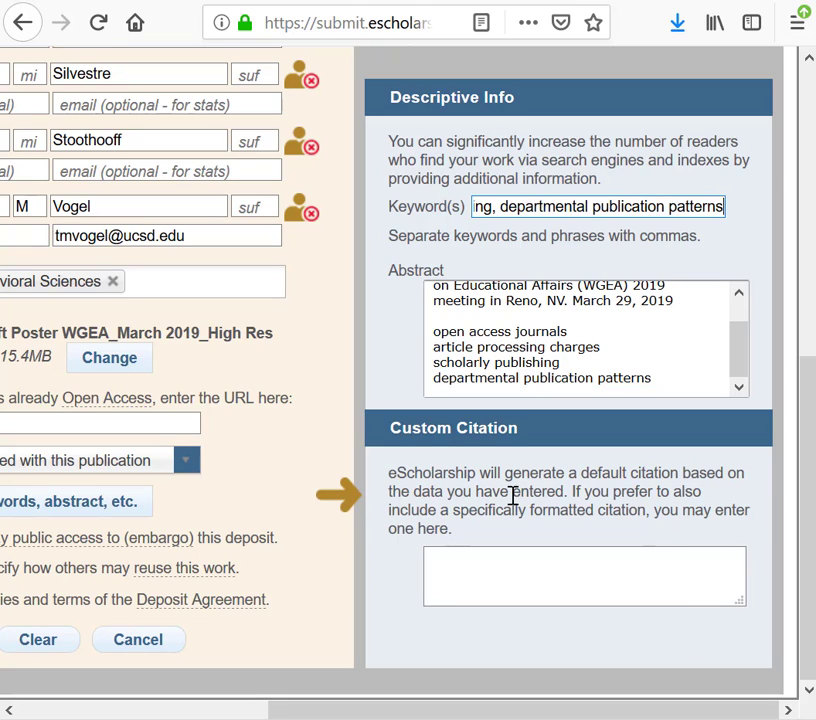
Copy the full poster citation, without the DOI link, from Notepad into the Custom Citation field
left_click(483, 573)
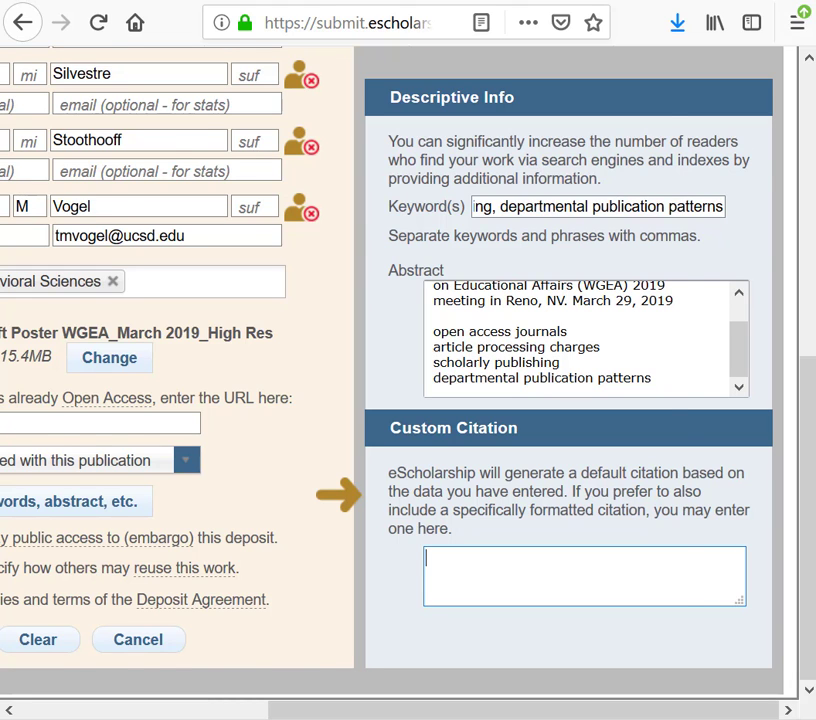
key("alt+Tab")
scroll(463, 603, "down", 3)
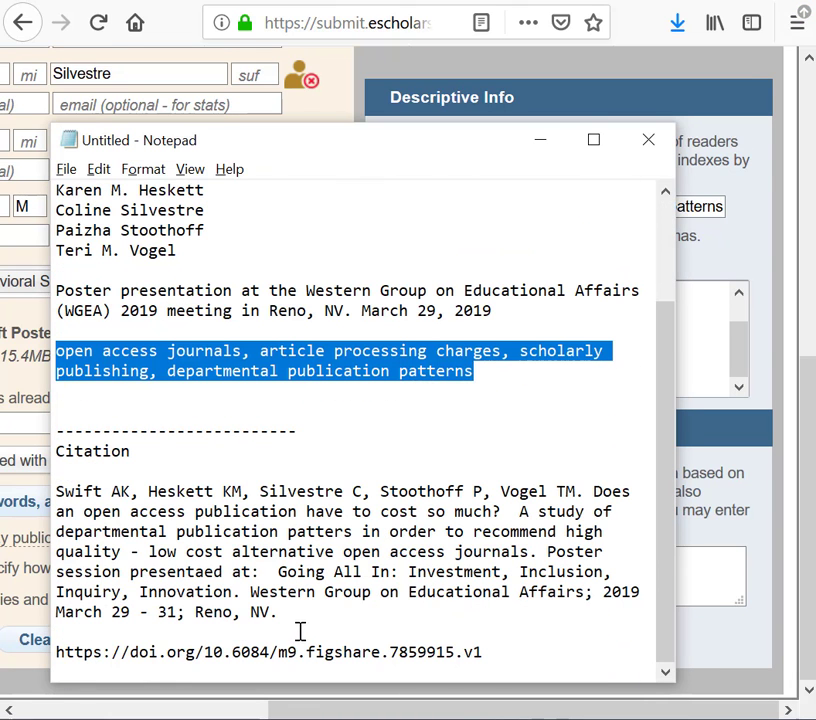
left_click_drag(300, 620, 40, 495)
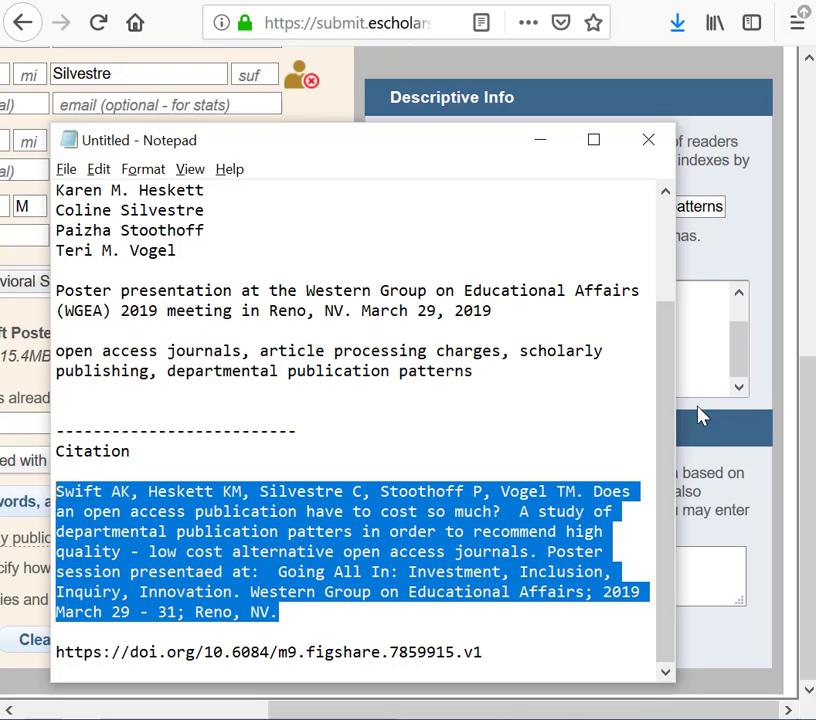
left_click(710, 562)
key("ctrl+v")
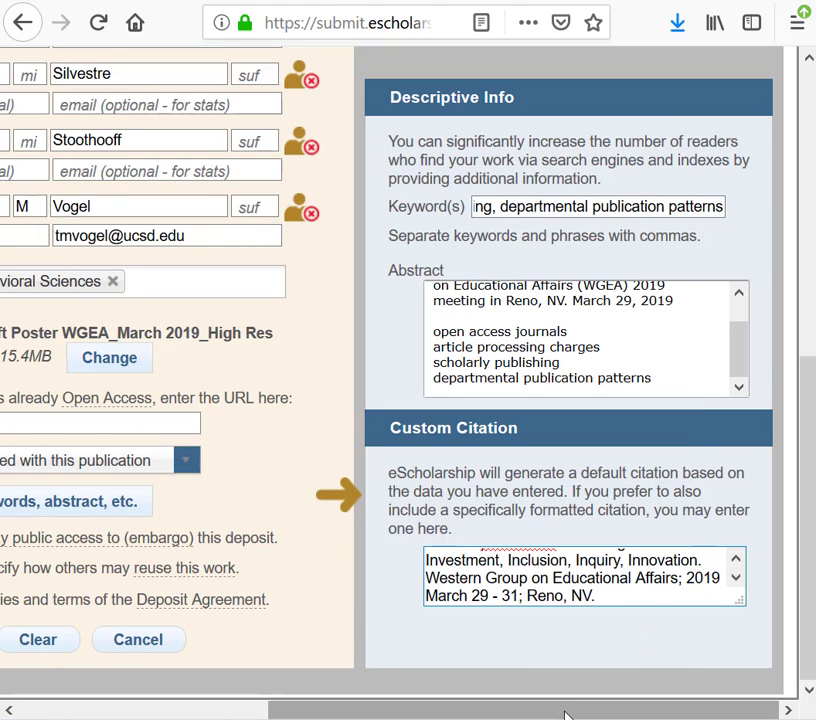
Trim the abstract to the WGEA 2019 poster presentation note, removing the keyword list and ending the date with a period
left_click_drag(566, 716, 304, 714)
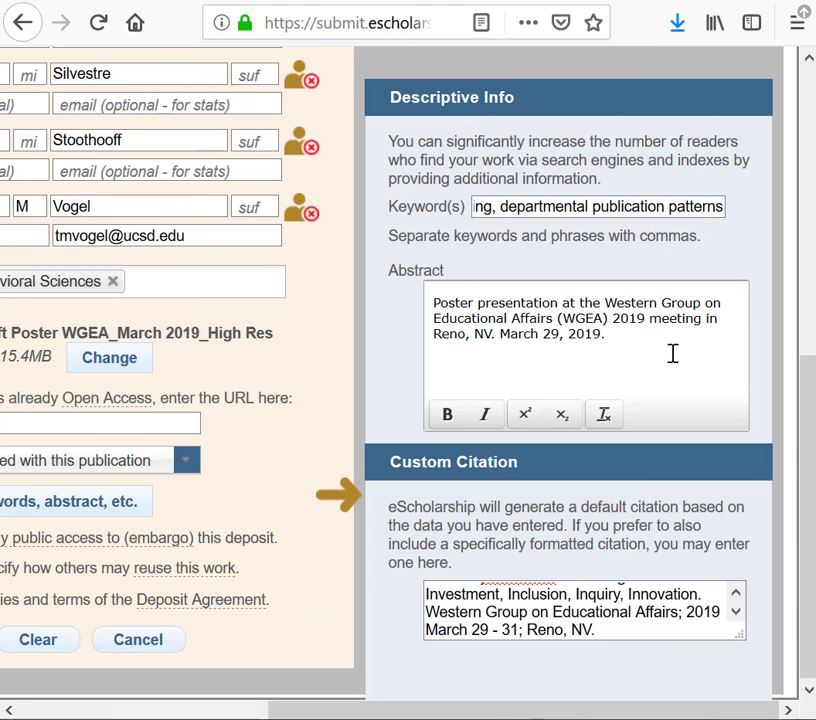
left_click(445, 367)
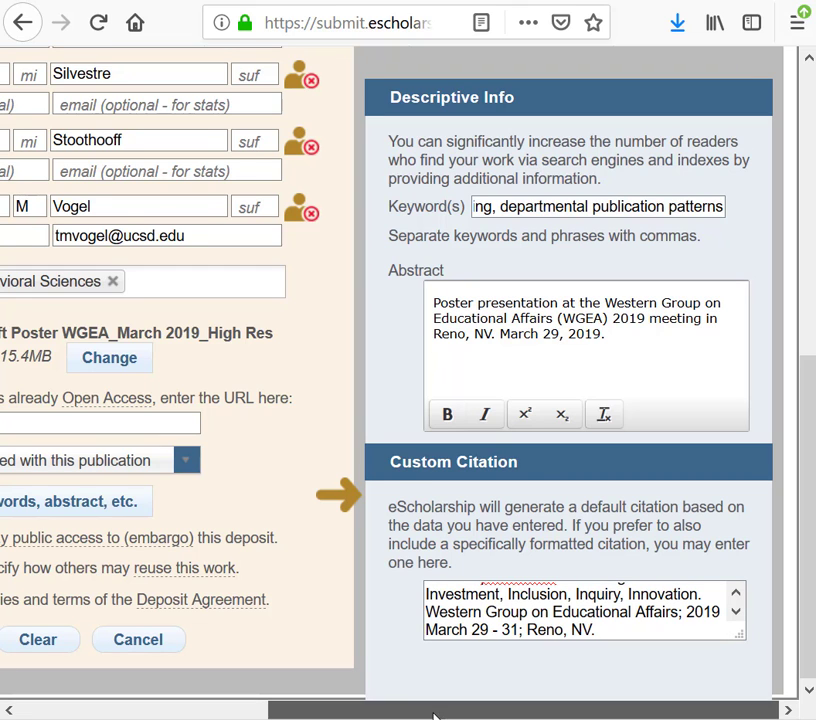
Show the DataCite citation of the Publication review workflow diagram on figshare and copy its DOI link
scroll(432, 716, "left", 5)
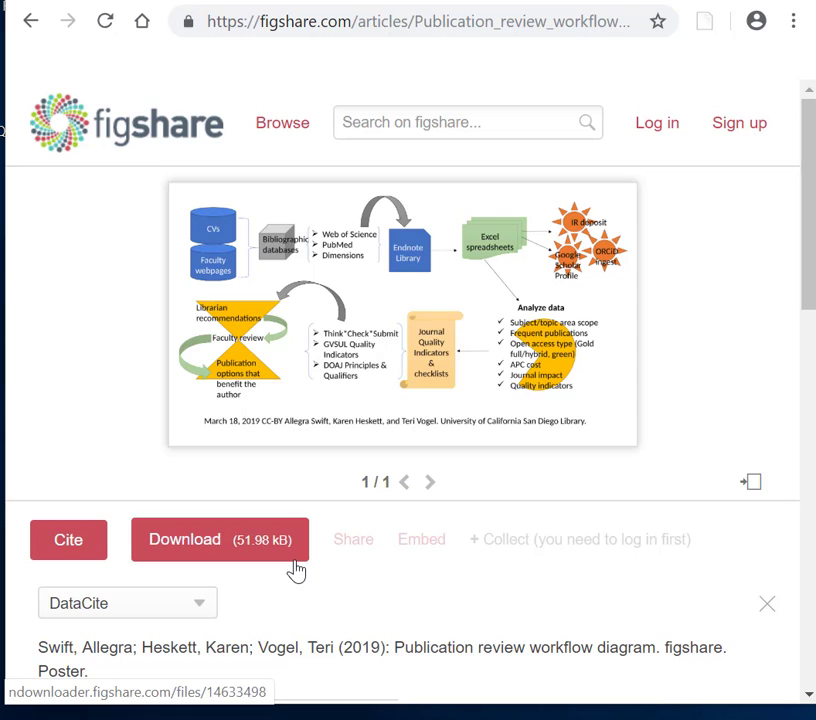
scroll(307, 389, "up", 1)
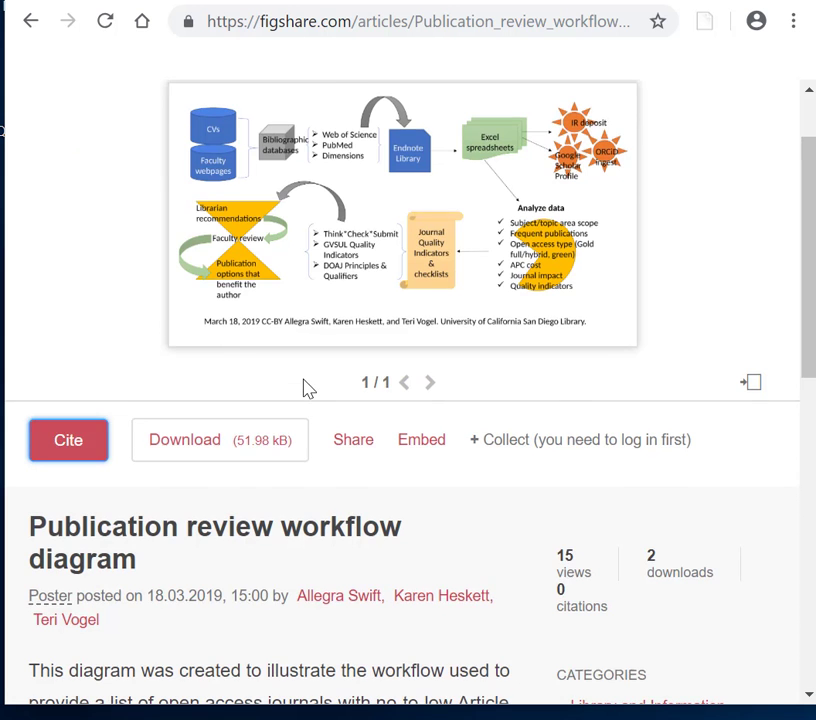
scroll(307, 389, "up", 1)
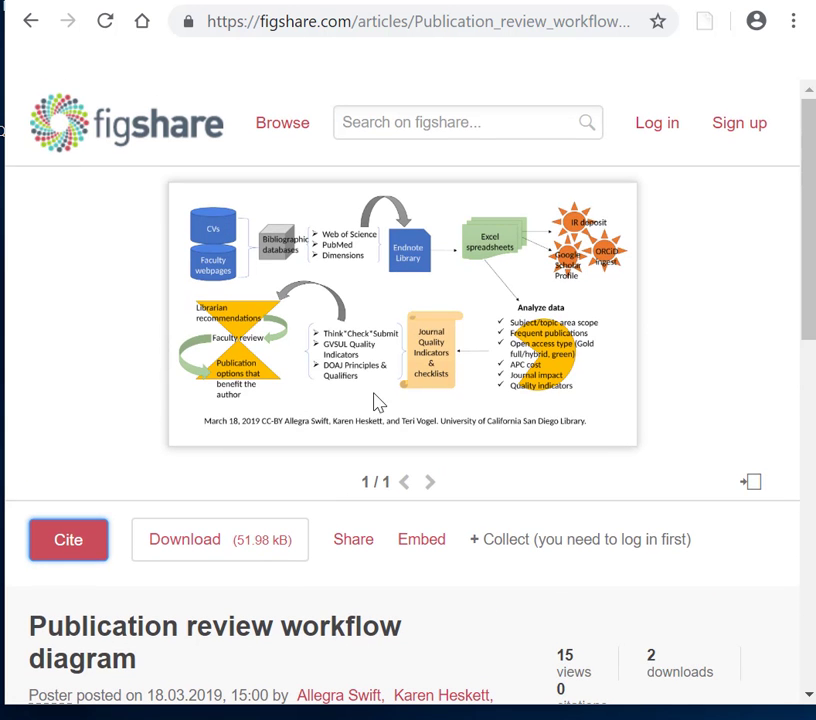
left_click(67, 545)
scroll(66, 545, "down", 4)
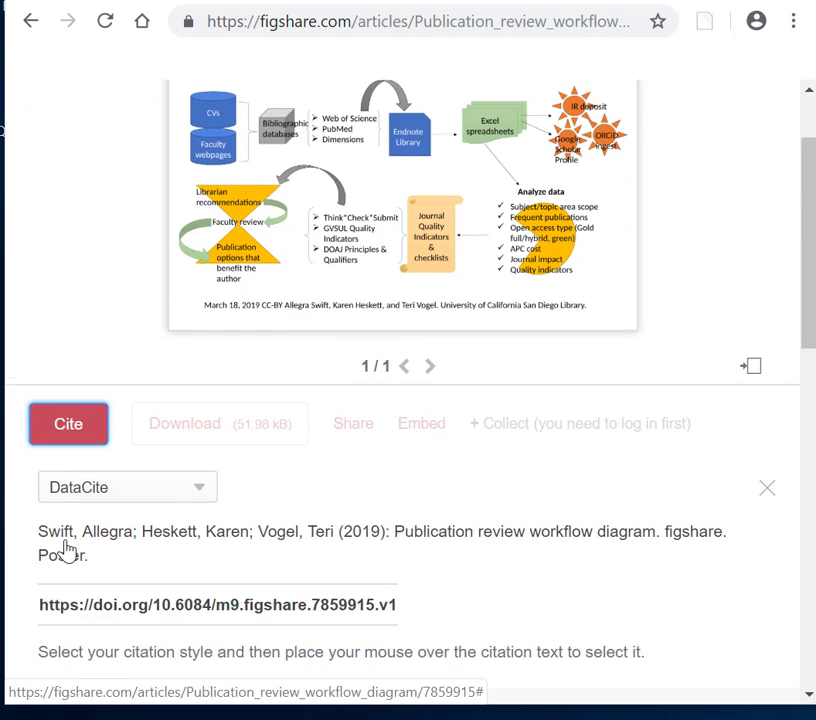
mouse_move(233, 383)
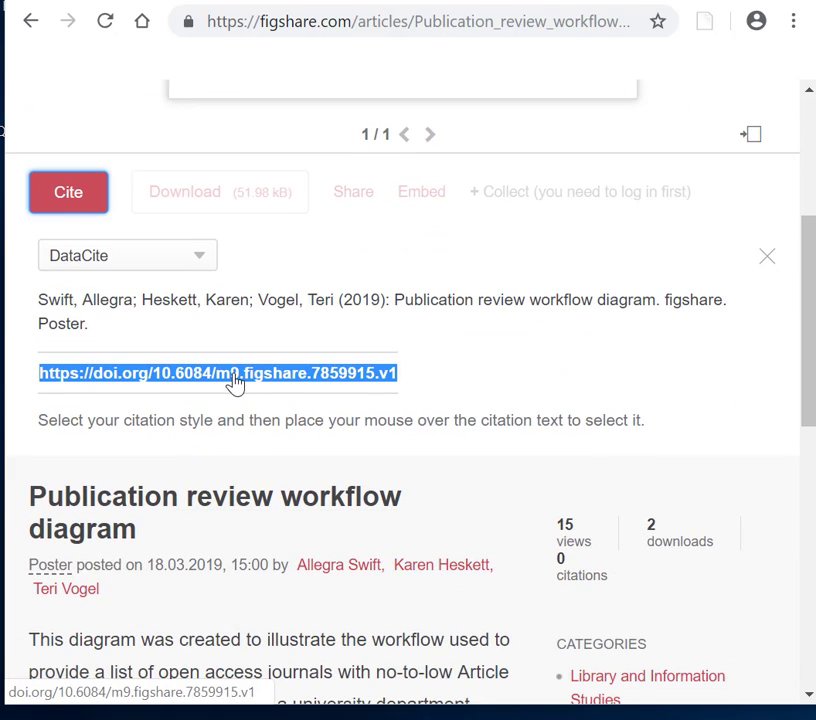
left_click(234, 382)
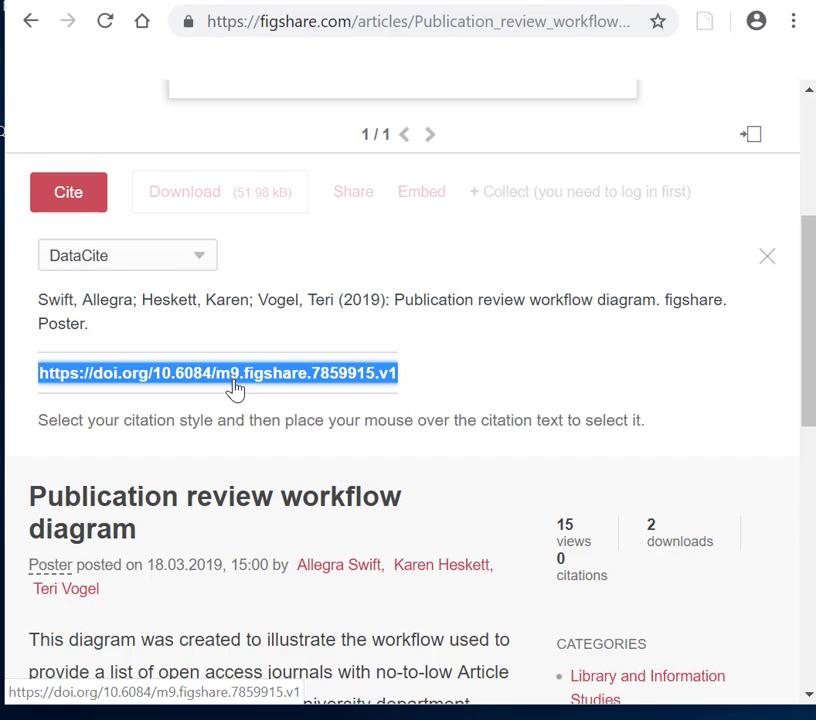
Switch to the eScholarship revision form, set Data Availability to Public repository, and paste the figshare DOI link as its URL
left_click(495, 3)
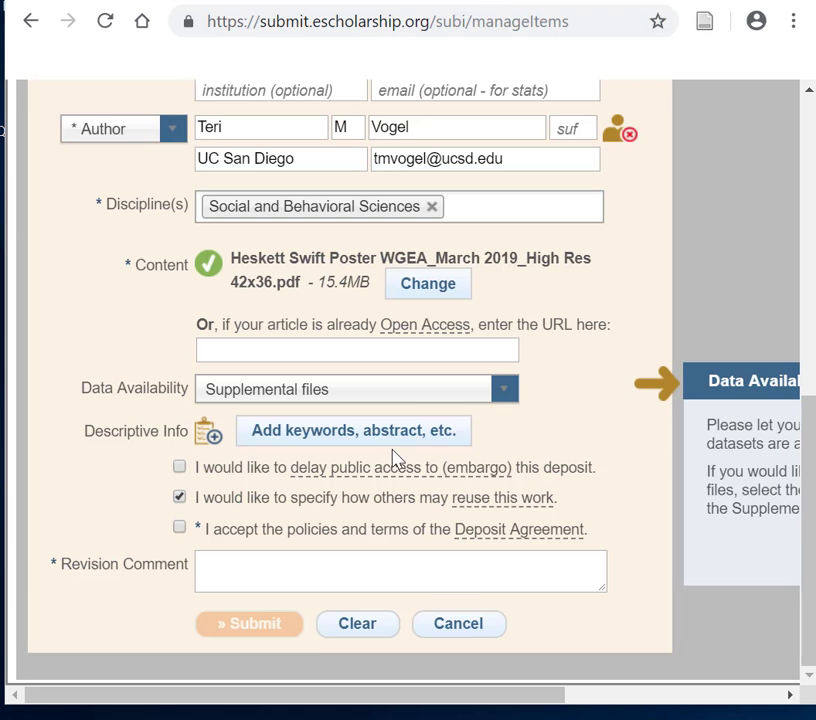
left_click(506, 397)
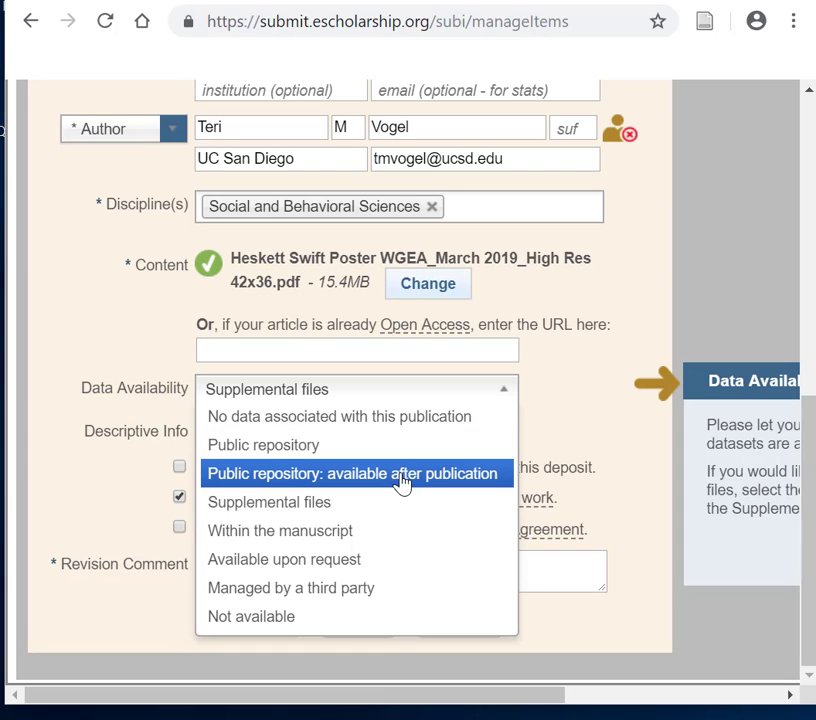
left_click(365, 450)
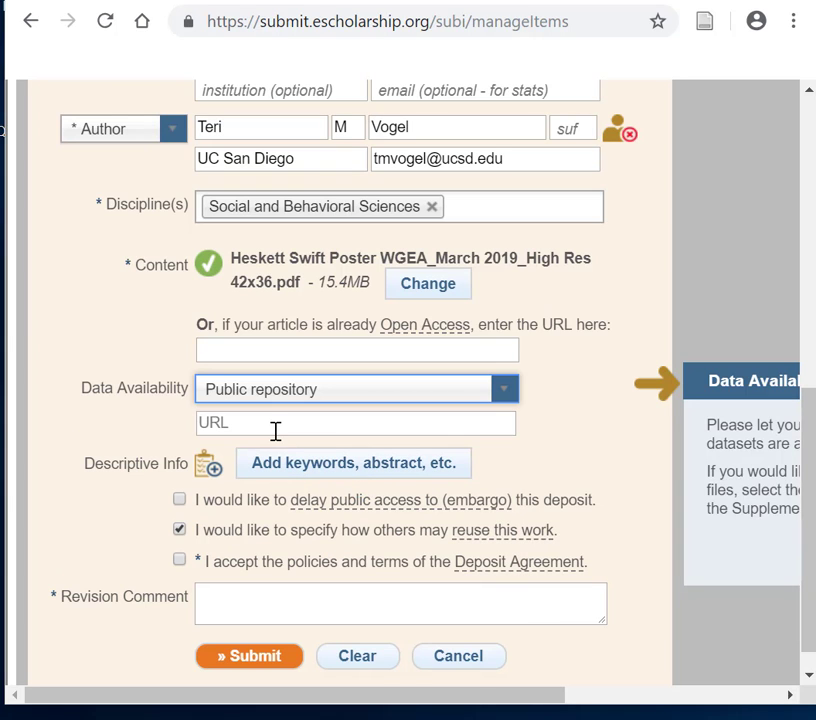
left_click(275, 428)
type("https://doi.org/10.6084/m9.figshare.7859915.v1")
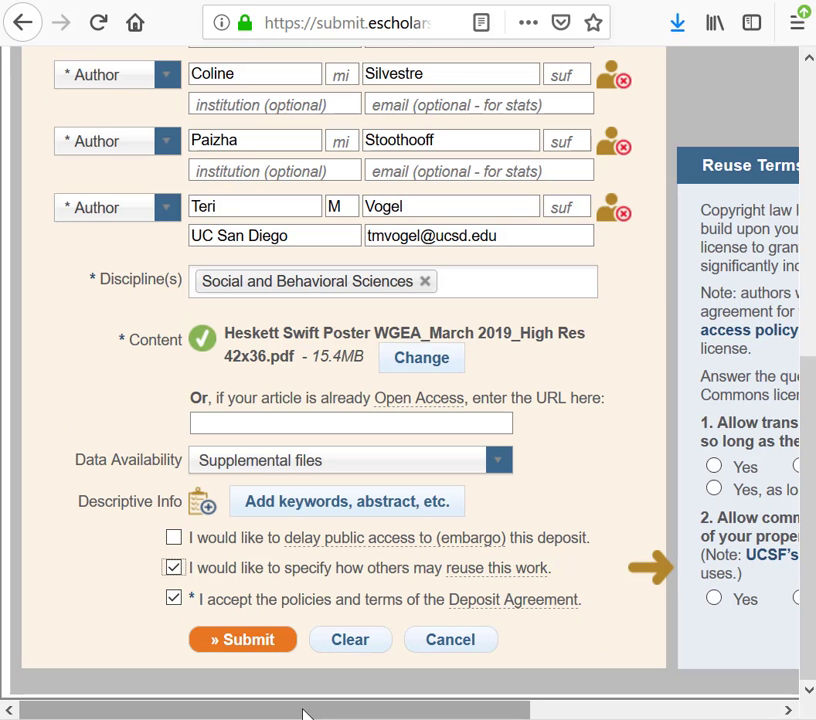
Allow both derivative works and commercial uses in the Reuse Terms for a CC BY license, and try to submit the deposit
left_click_drag(305, 712, 683, 693)
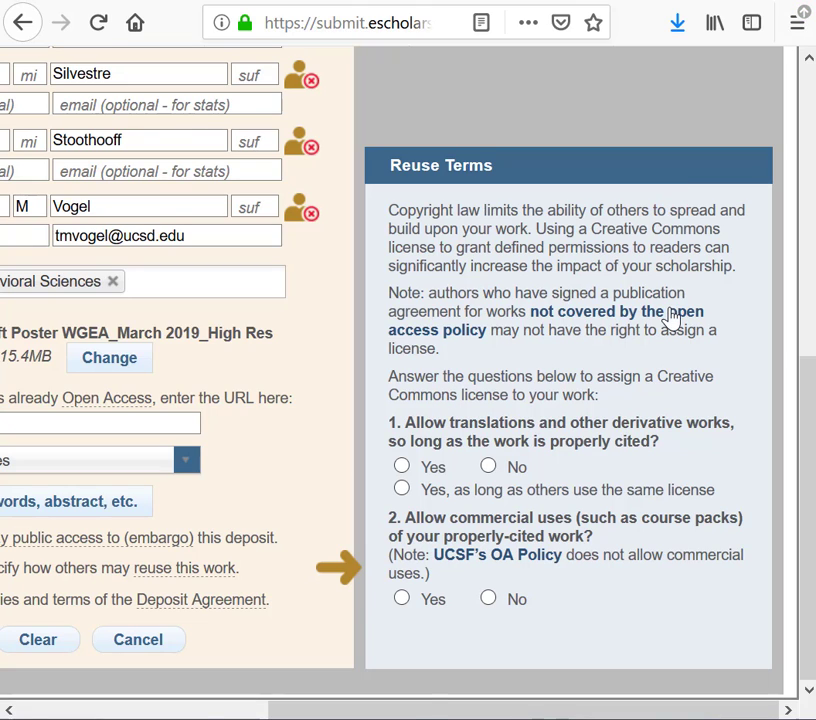
left_click(402, 467)
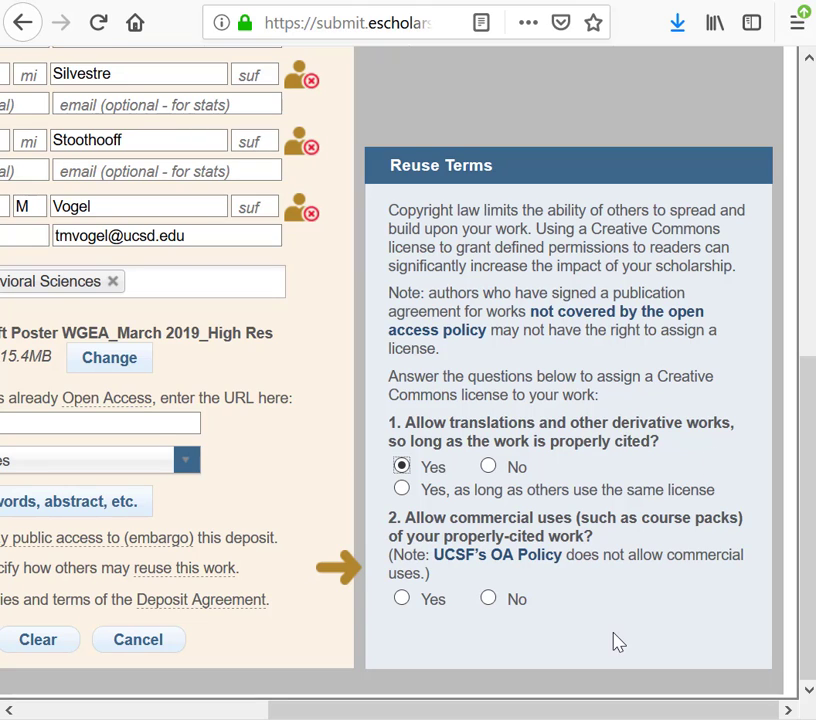
left_click(402, 600)
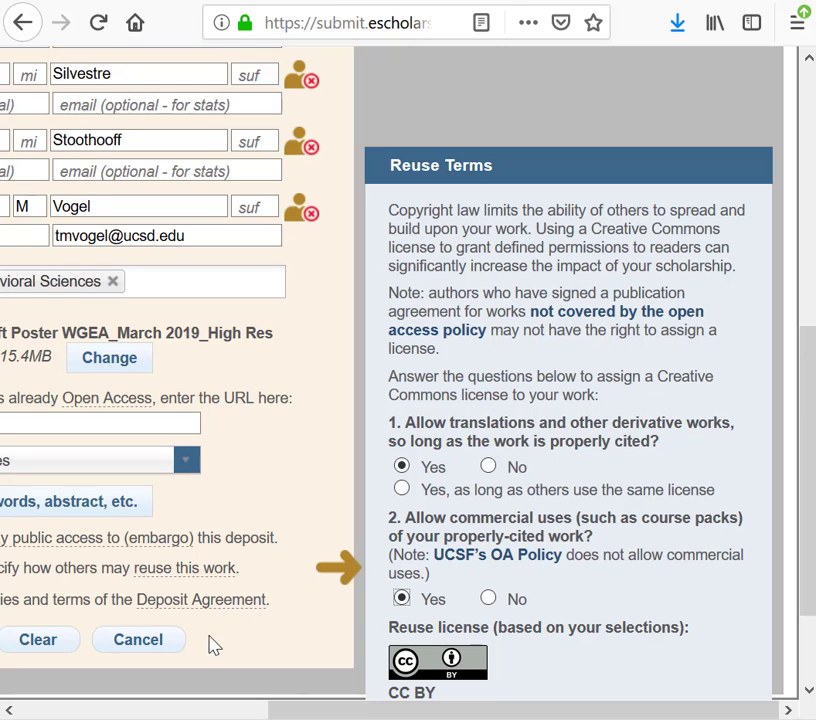
scroll(268, 637, "down", 2)
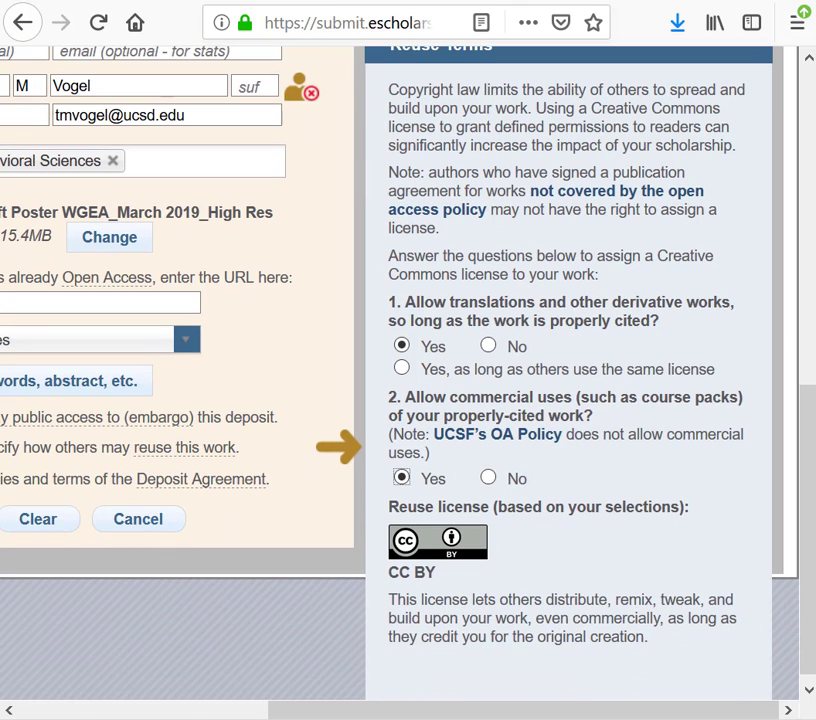
left_click_drag(661, 711, 500, 711)
left_click(219, 522)
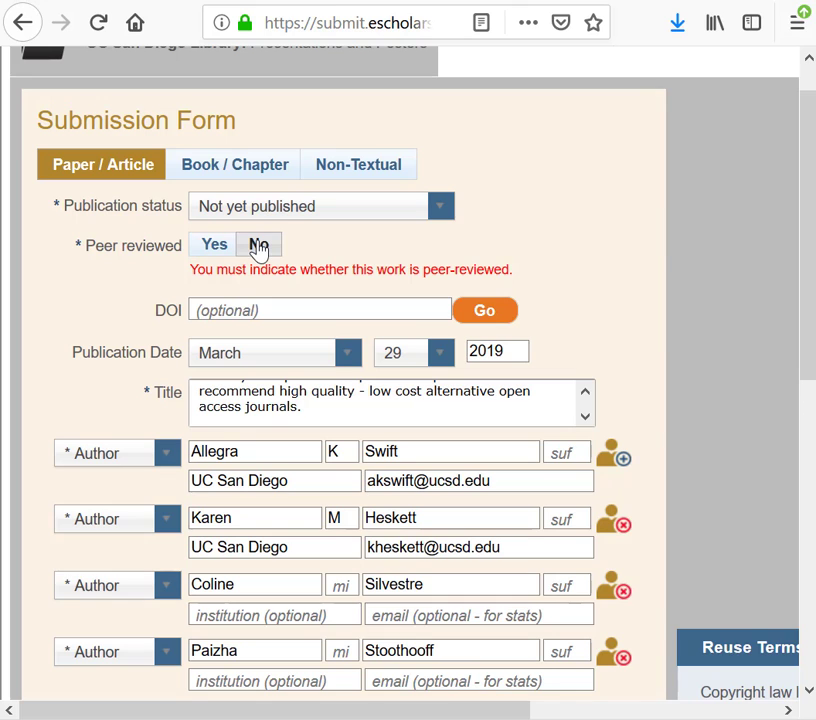
Set Peer reviewed to Yes and resubmit the deposit
left_click(259, 247)
left_click_drag(259, 247, 249, 288)
left_click(212, 254)
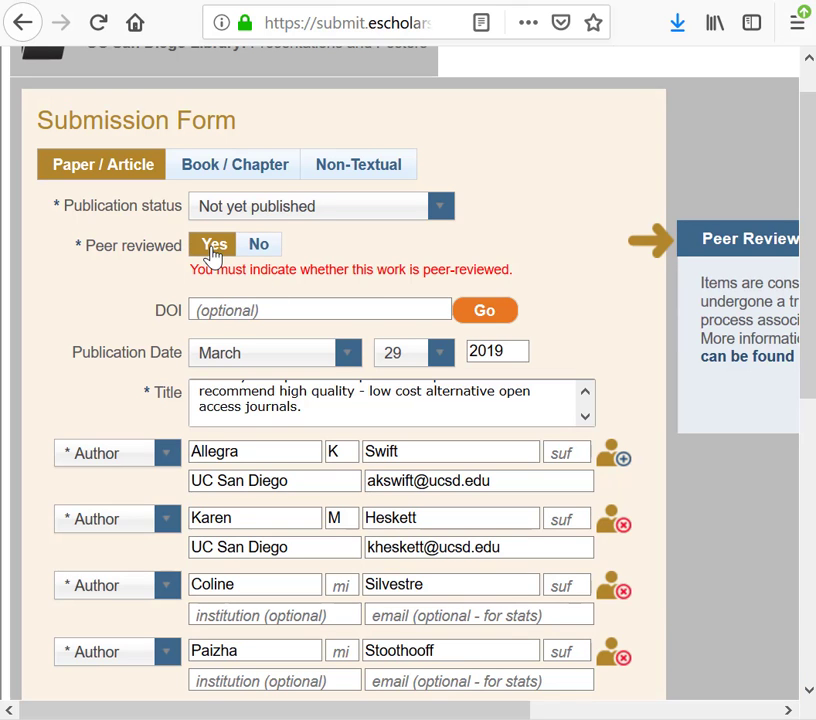
scroll(617, 265, "down", 5)
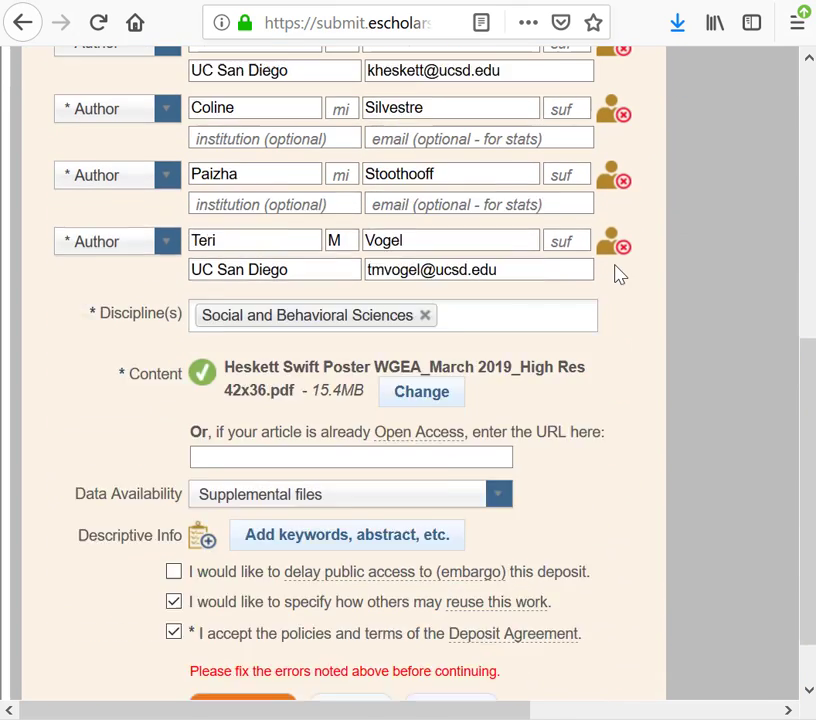
left_click(247, 640)
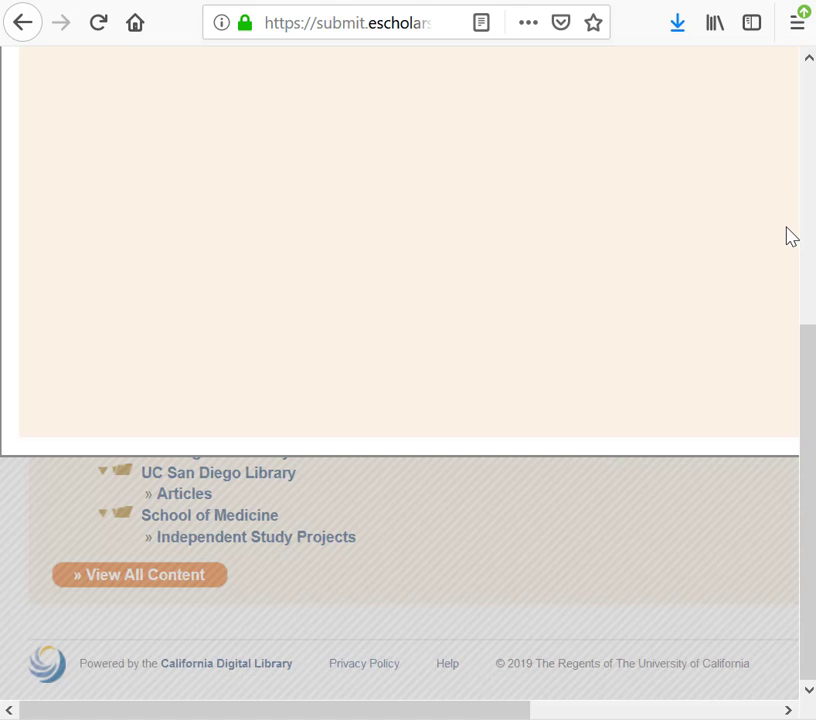